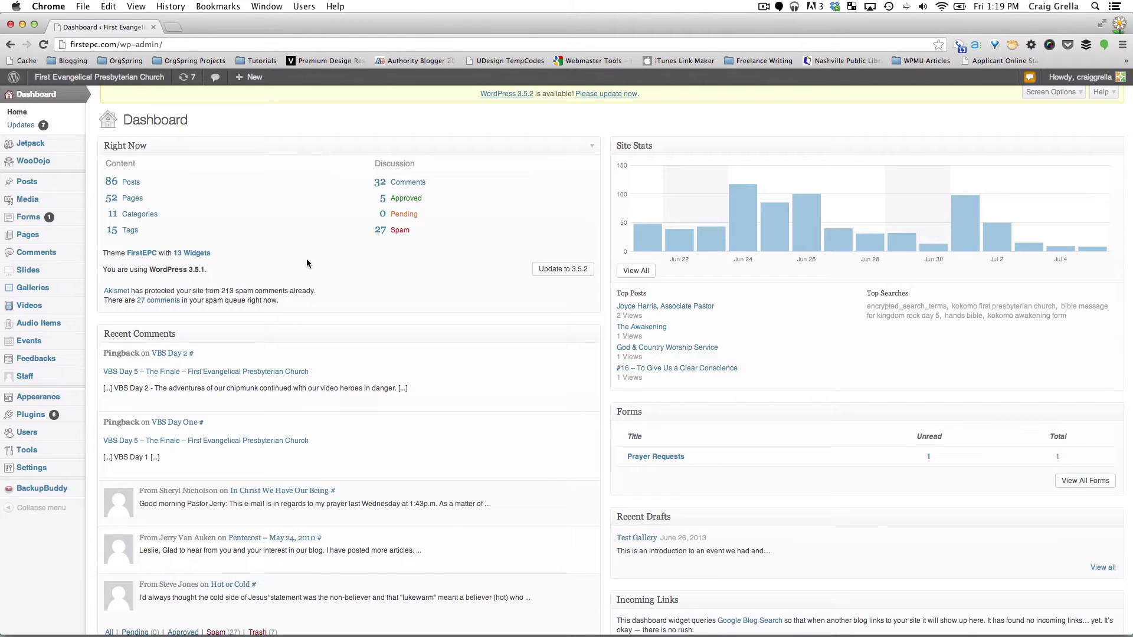
- Open the Media Library and scroll through the uploaded PDFs and images
mouse_move(72, 218)
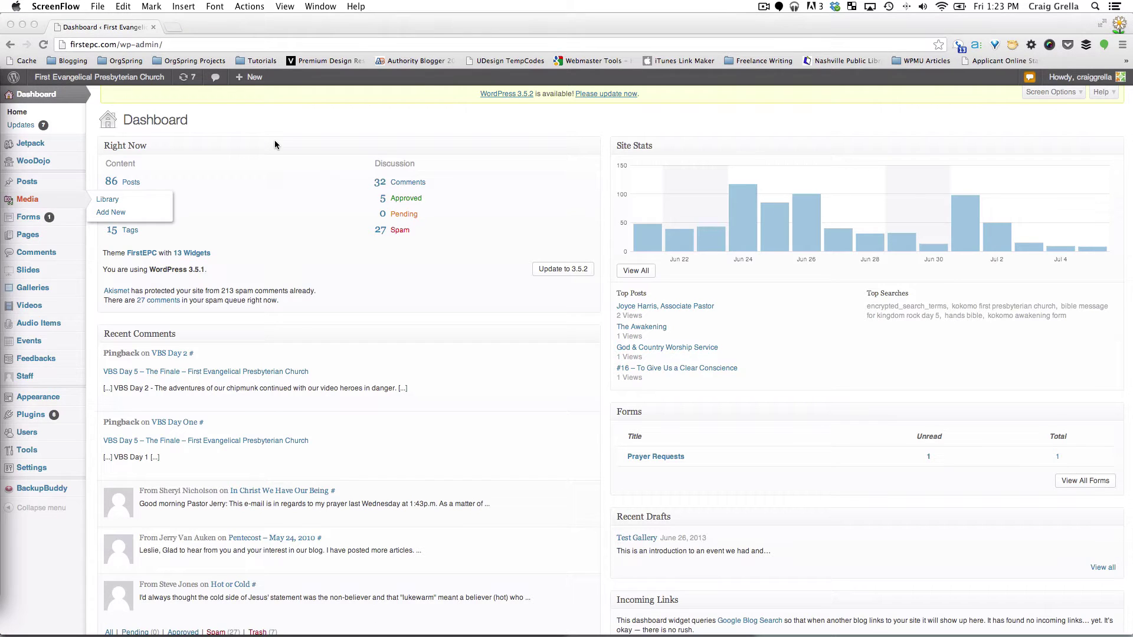
click(34, 201)
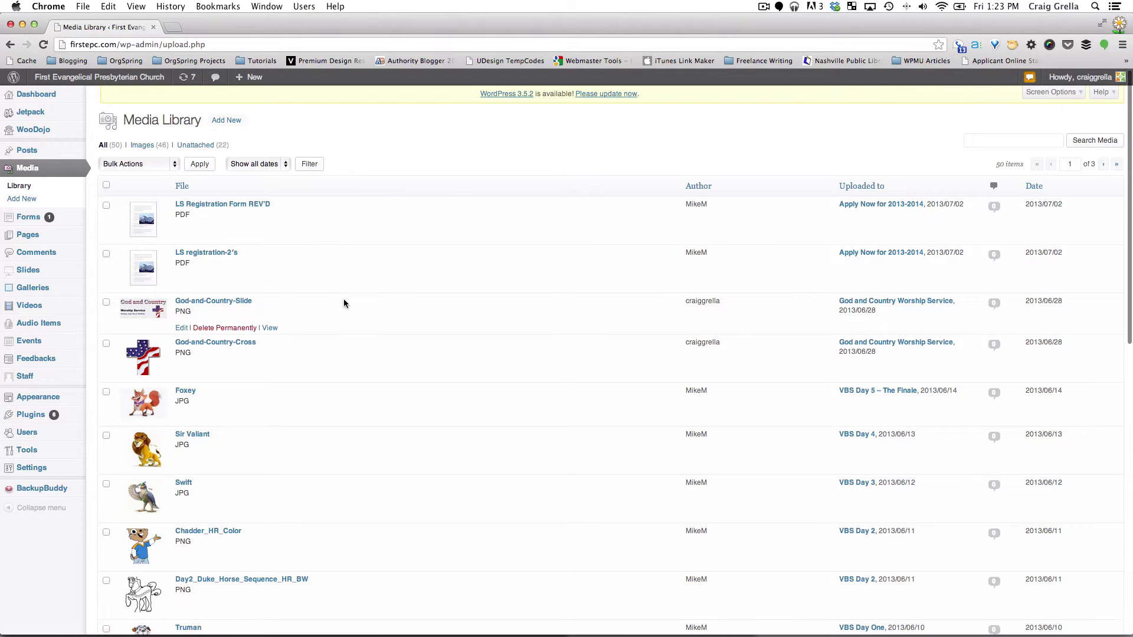
scroll(366, 431, down, 5)
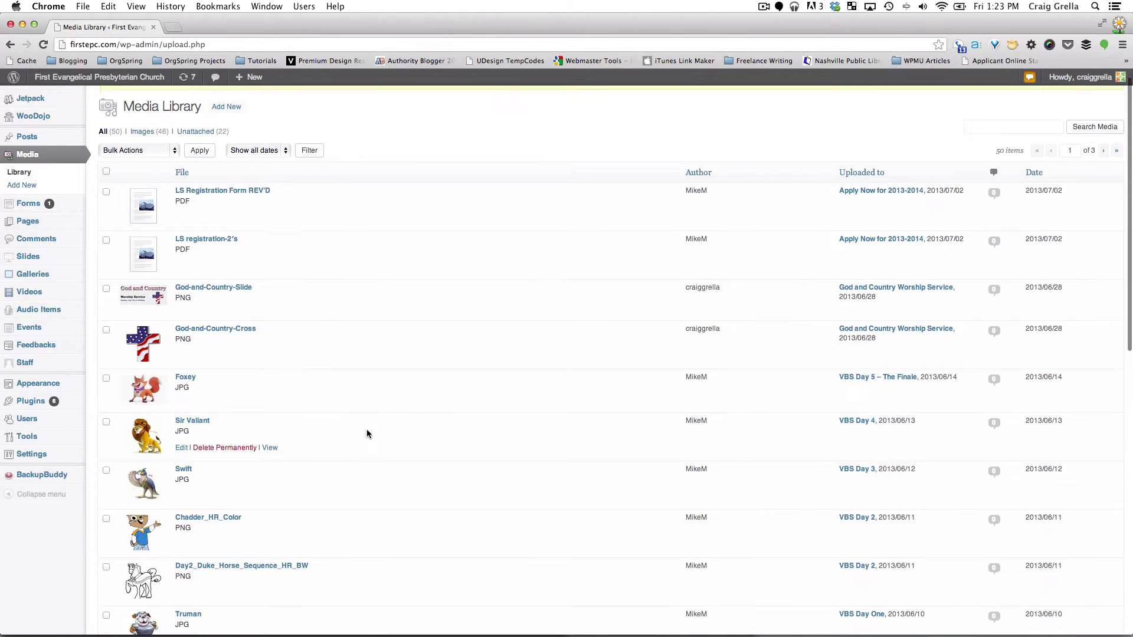
scroll(366, 433, down, 6)
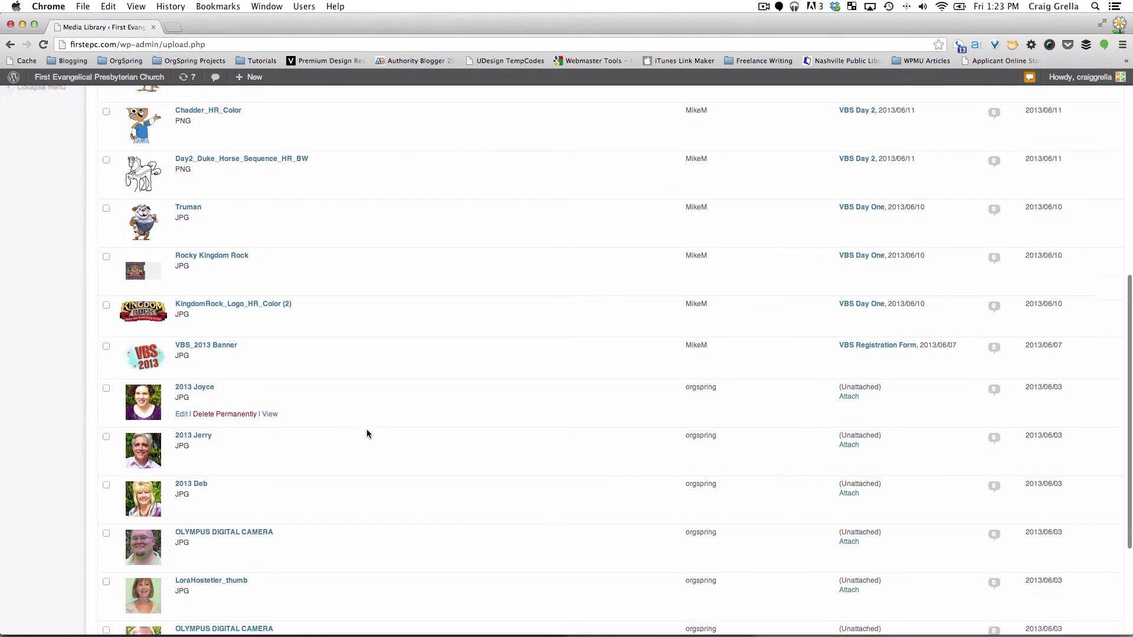
scroll(366, 434, up, 10)
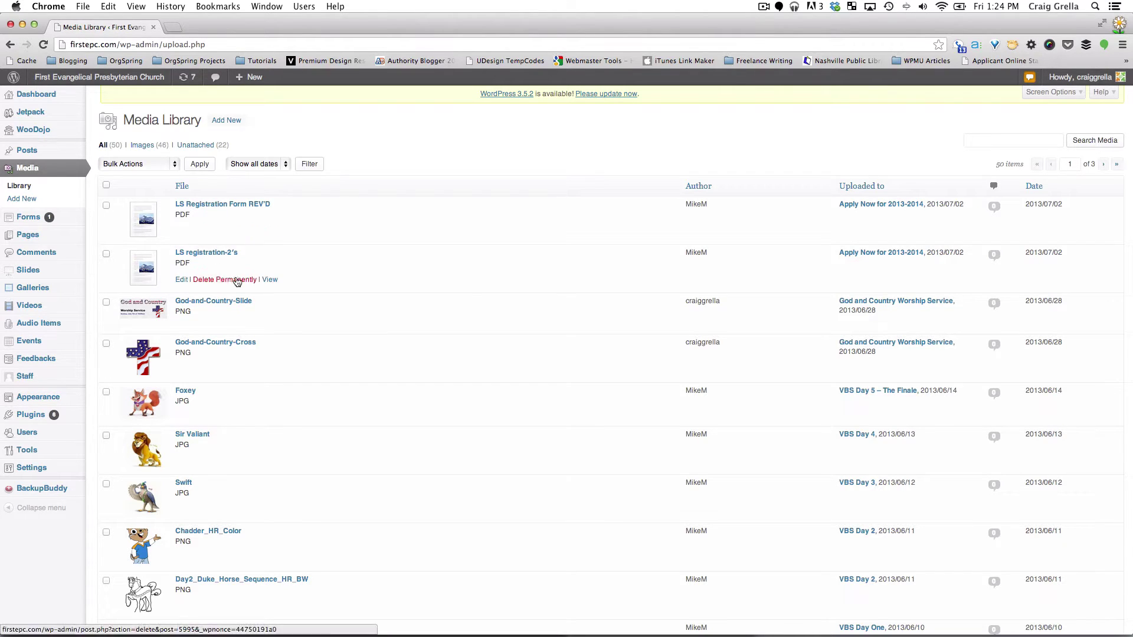
- Go to the Upload New Media page with Add New
click(236, 126)
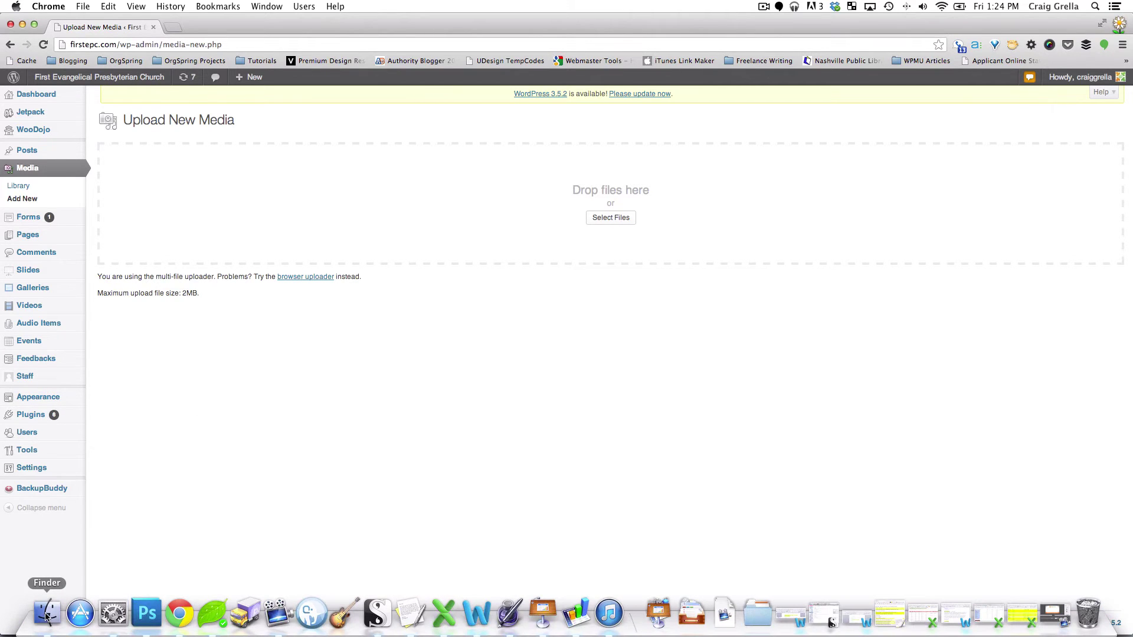
- Drag bull 7 7 2013.pdf from Finder's Sample Forms and Documents folder onto the upload area
click(47, 613)
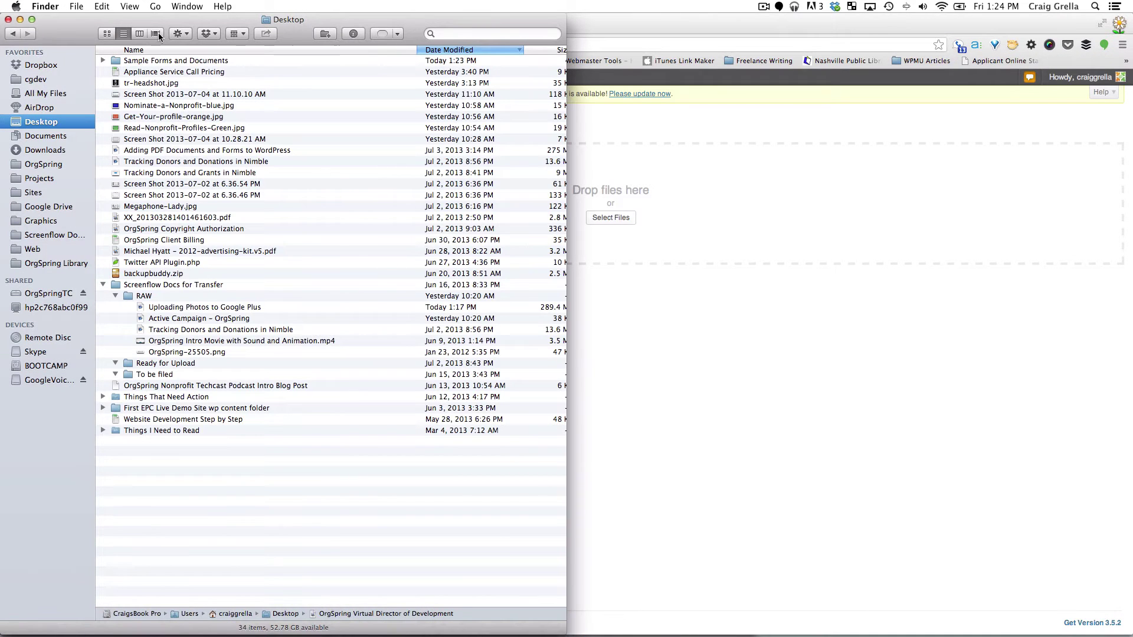
double_click(159, 61)
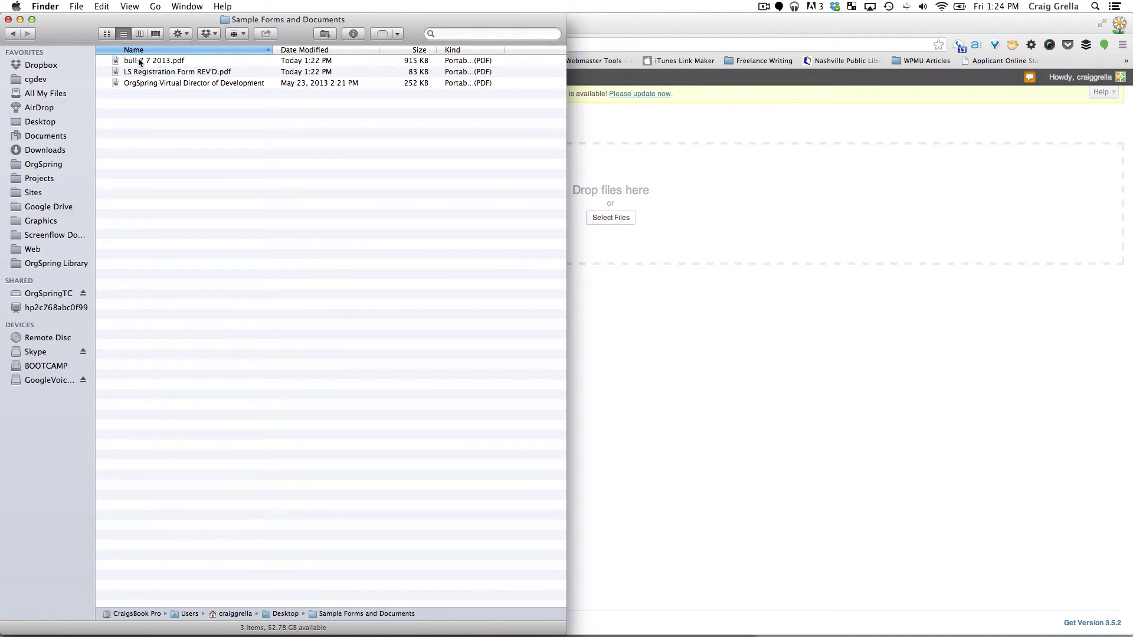
drag(140, 63, 649, 218)
click(652, 162)
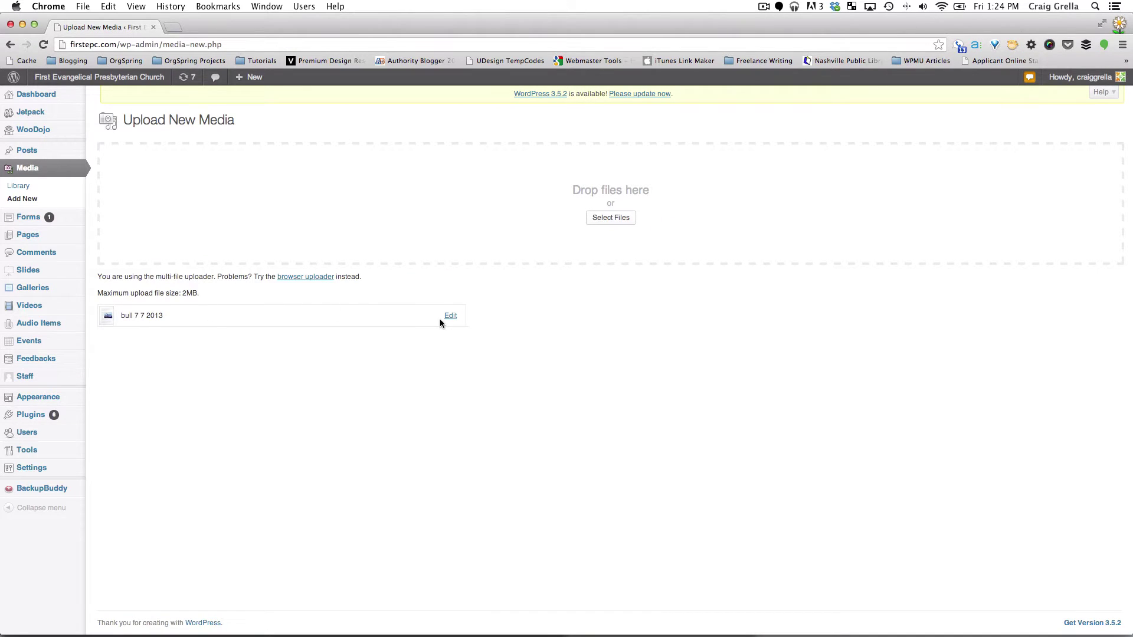
- Upload LS Registration Form REV'D.pdf from Desktop > Sample Forms and Documents
click(610, 218)
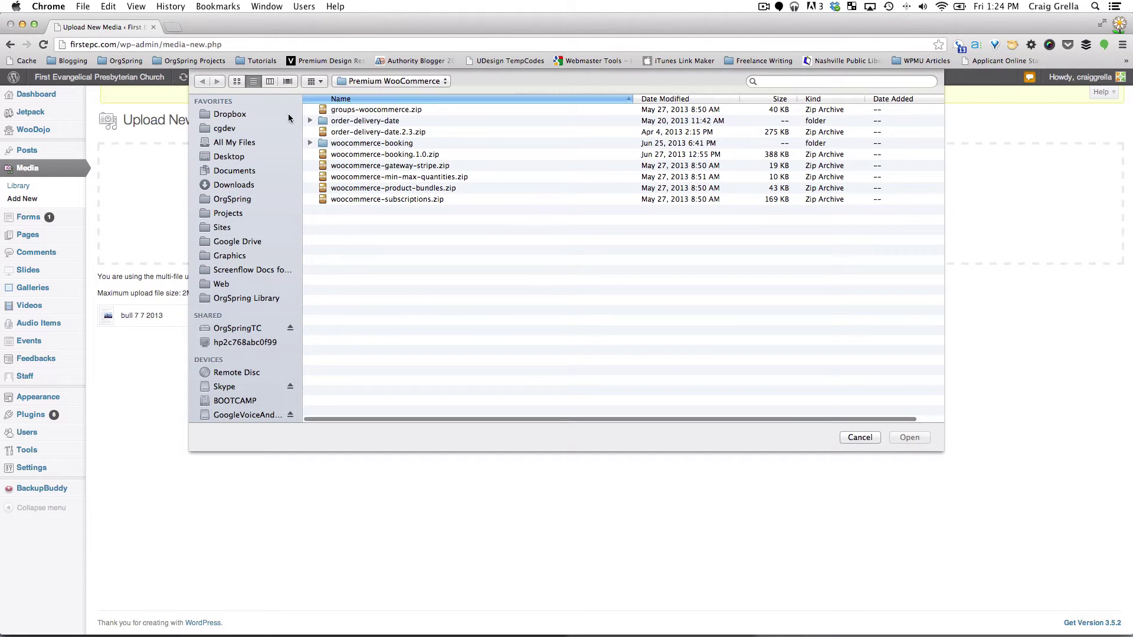
click(237, 157)
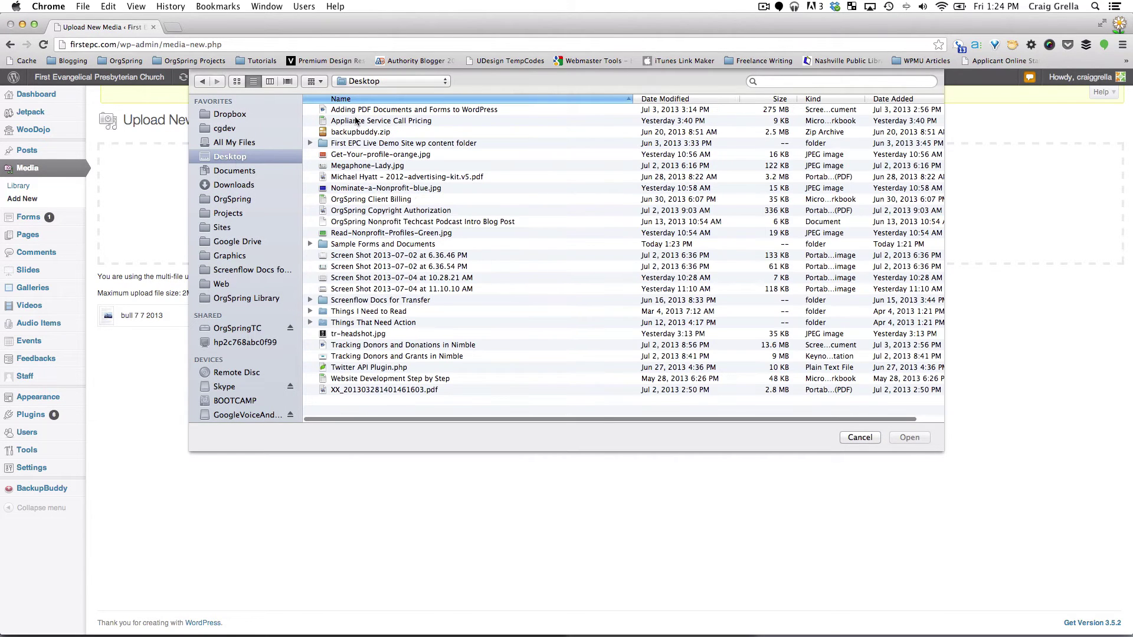
double_click(346, 246)
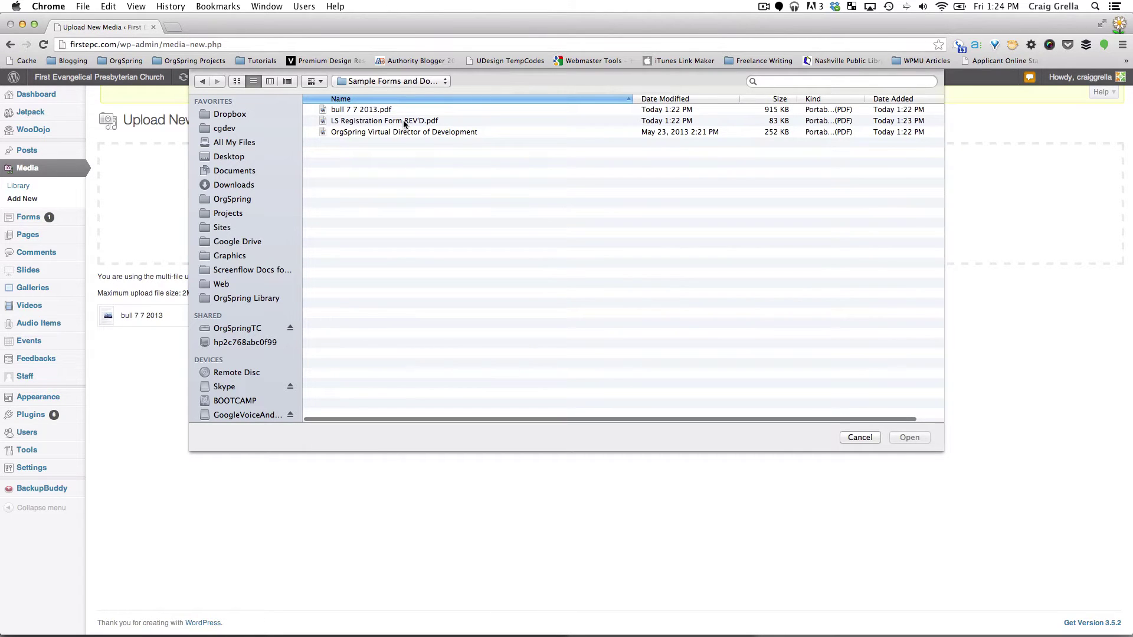
double_click(402, 122)
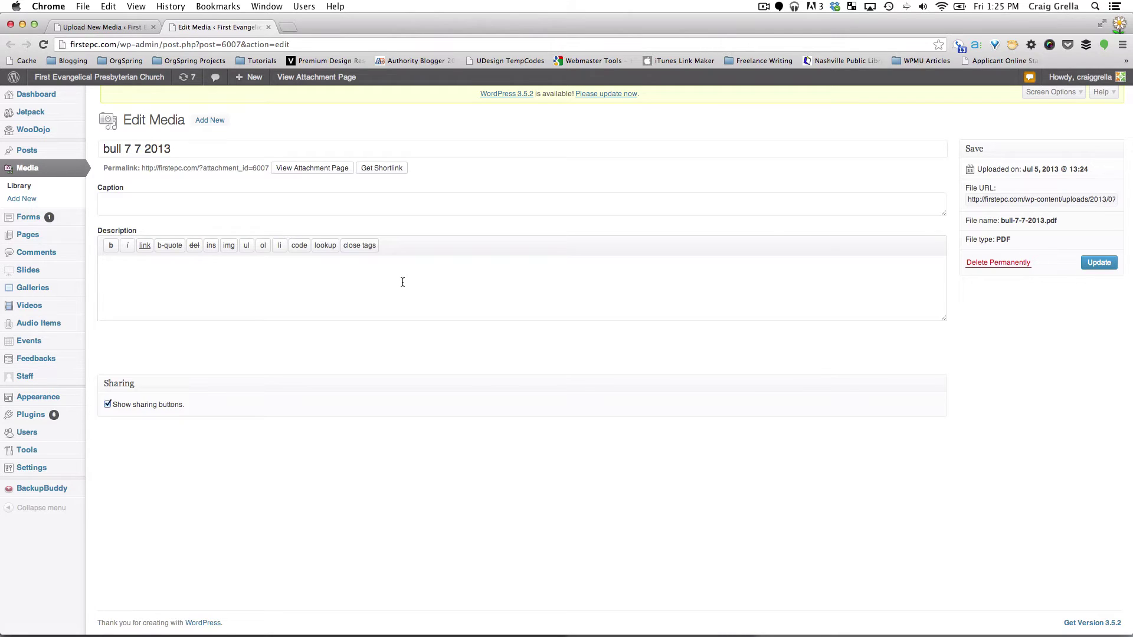
- Select the bull-7-7-2013.pdf File URL on its Edit Media page
click(1004, 199)
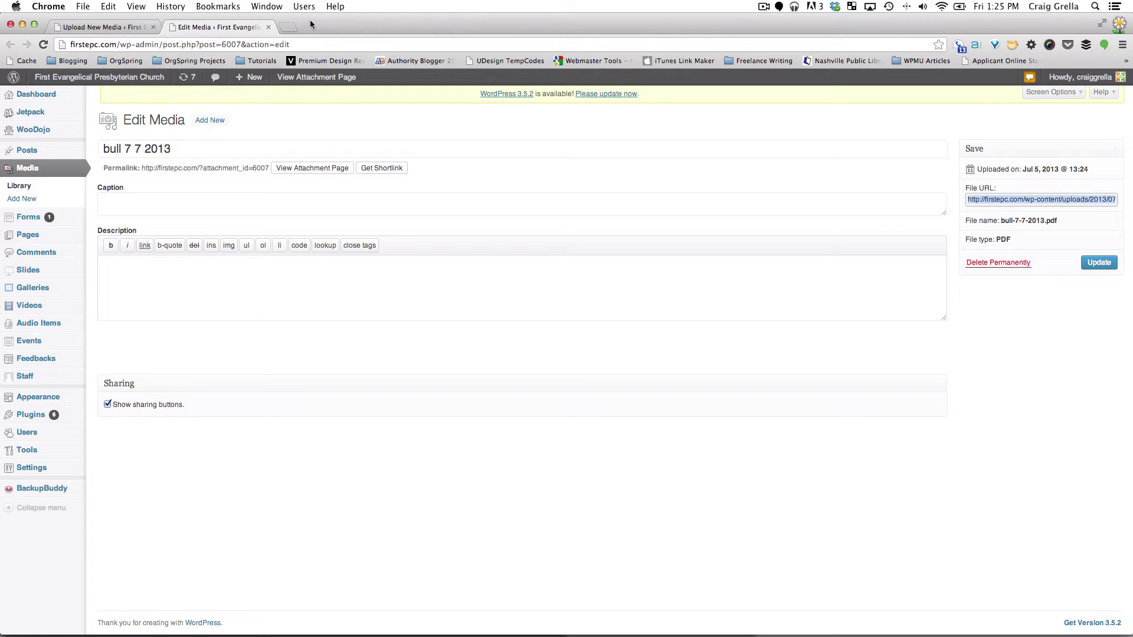
- Load the pasted bulletin file URL in a new Chrome tab and scroll through the PDF
click(288, 27)
text(http://firstepc.com/wp-content/uploads/2013/07/bull-7-7-2013.pdf)
key(Return)
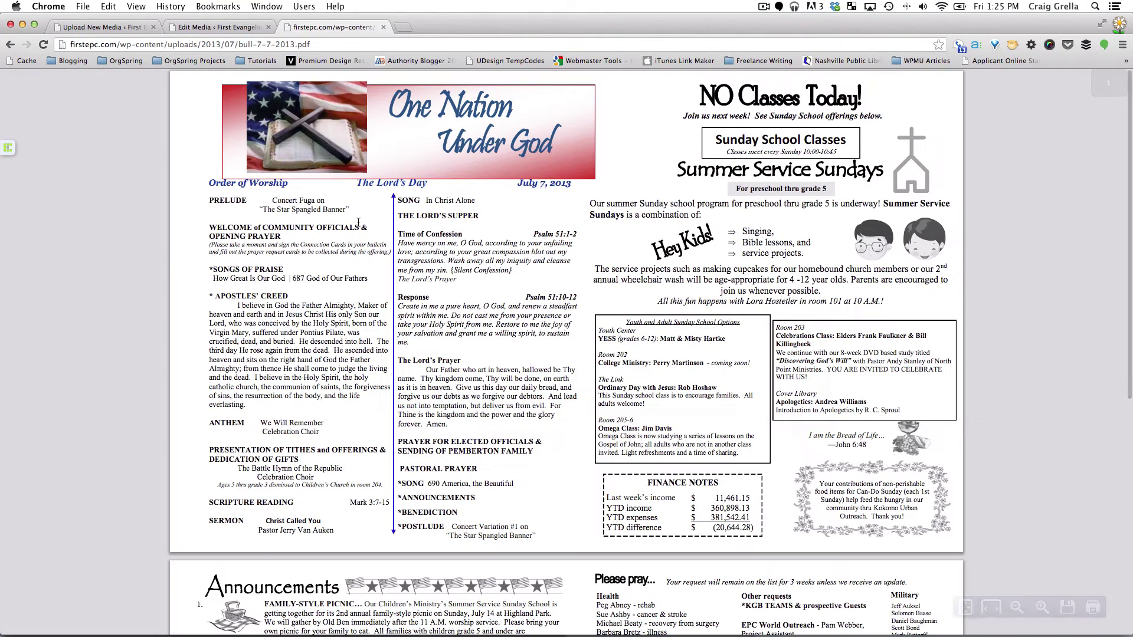
scroll(402, 253, down, 2)
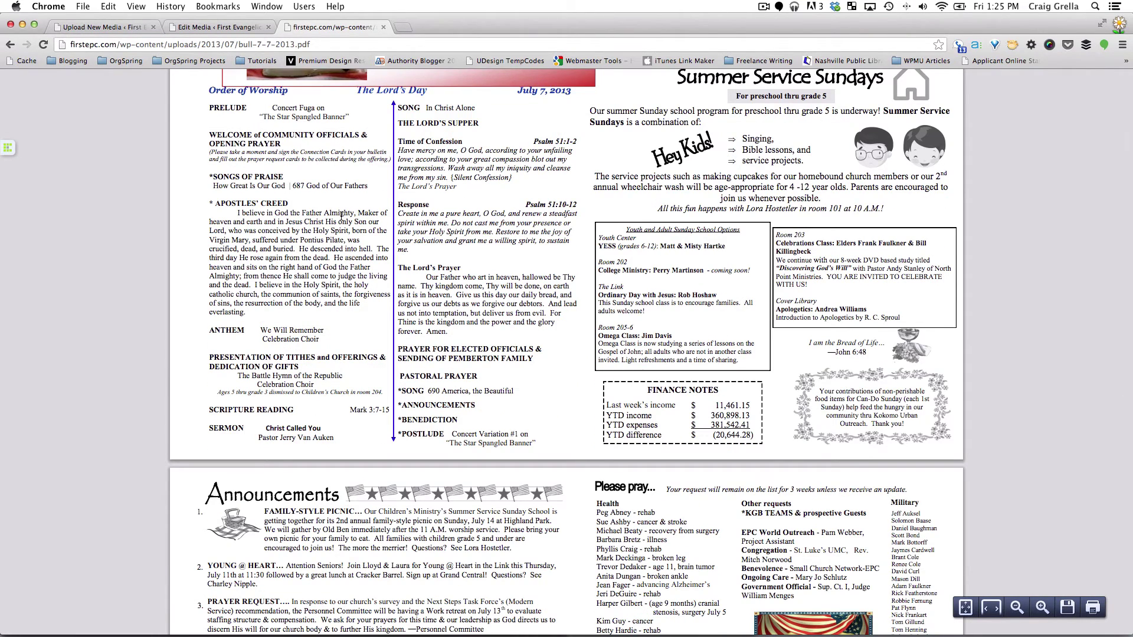
scroll(342, 216, down, 5)
scroll(341, 219, up, 7)
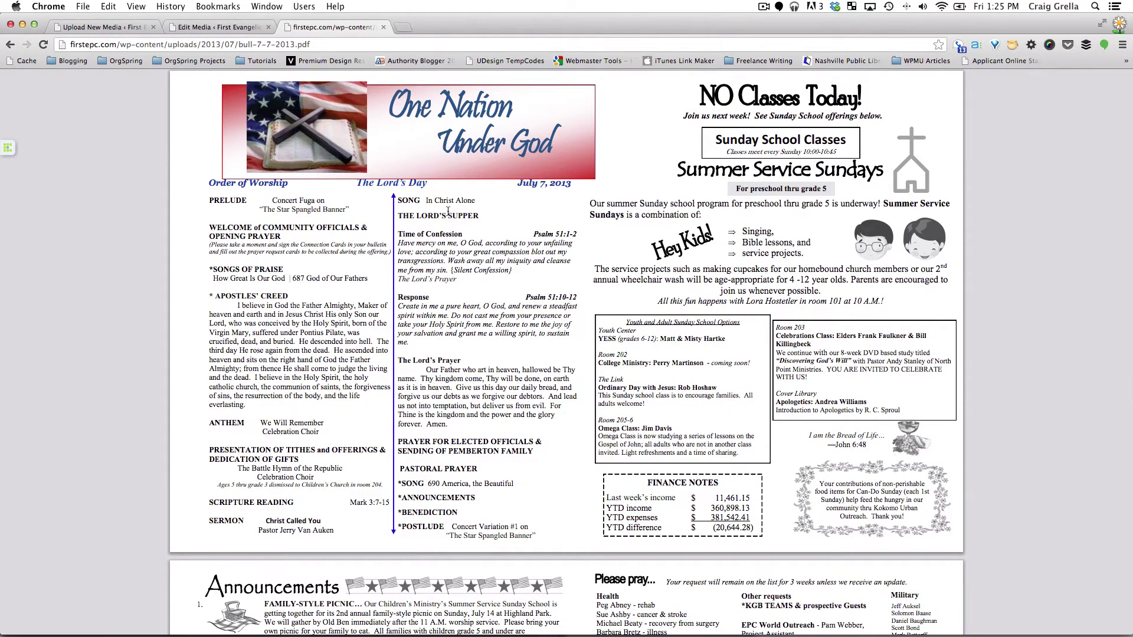
scroll(470, 288, down, 7)
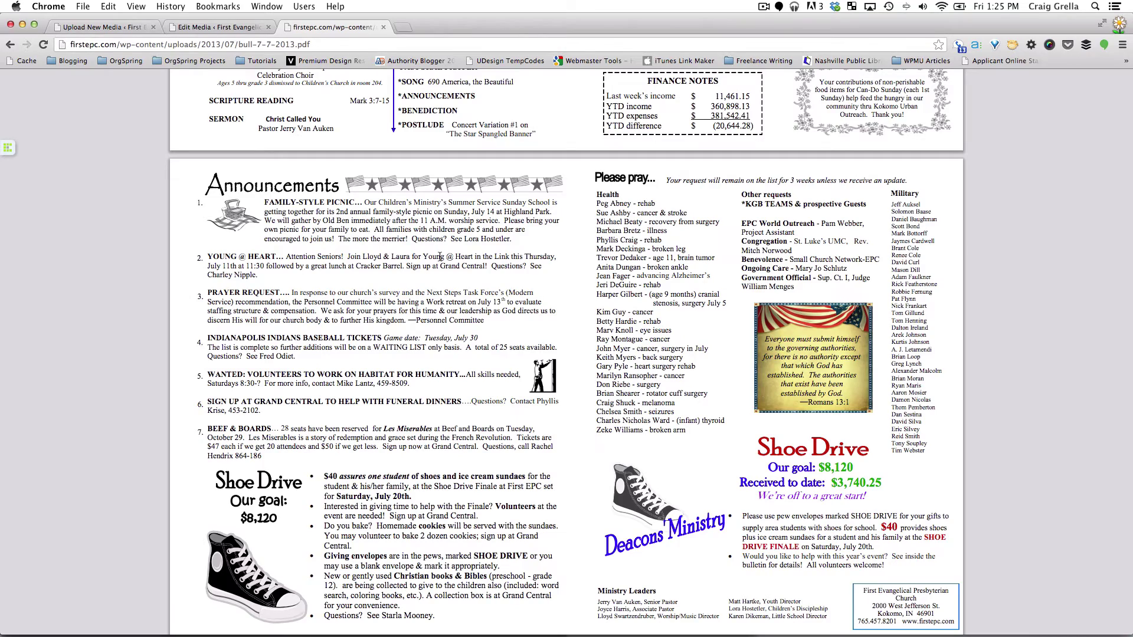
scroll(478, 212, up, 7)
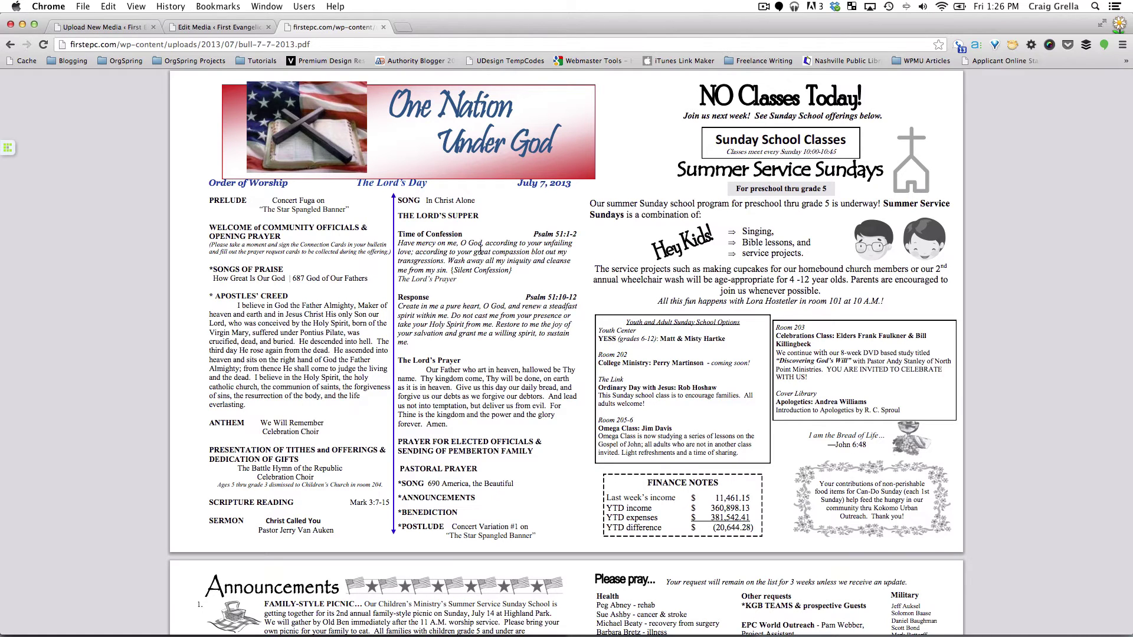
right_click(480, 248)
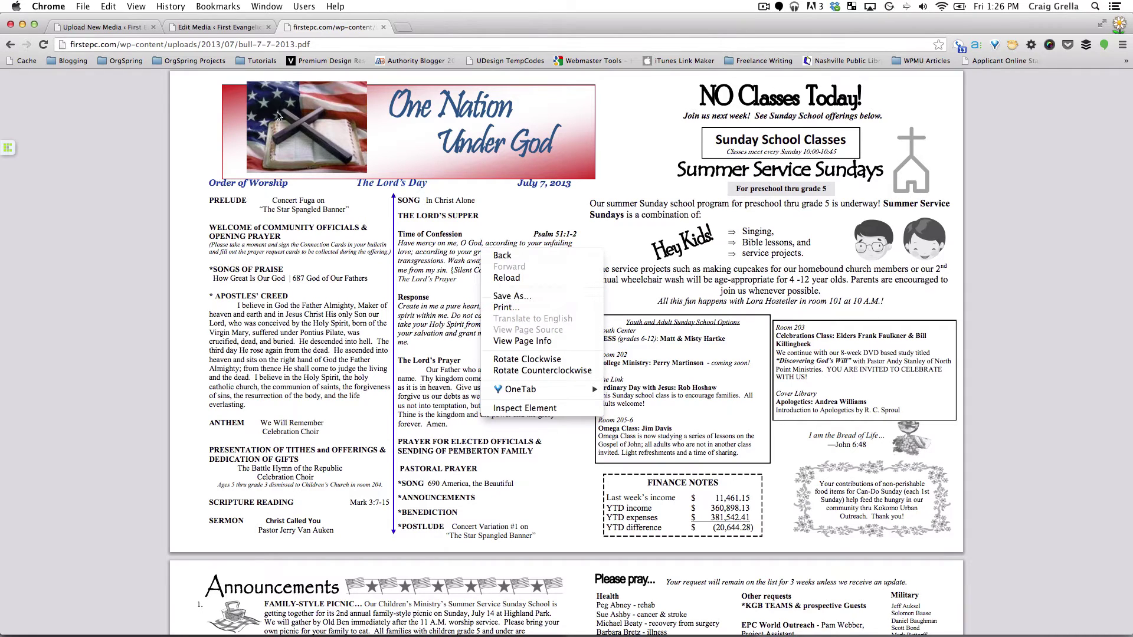
click(233, 31)
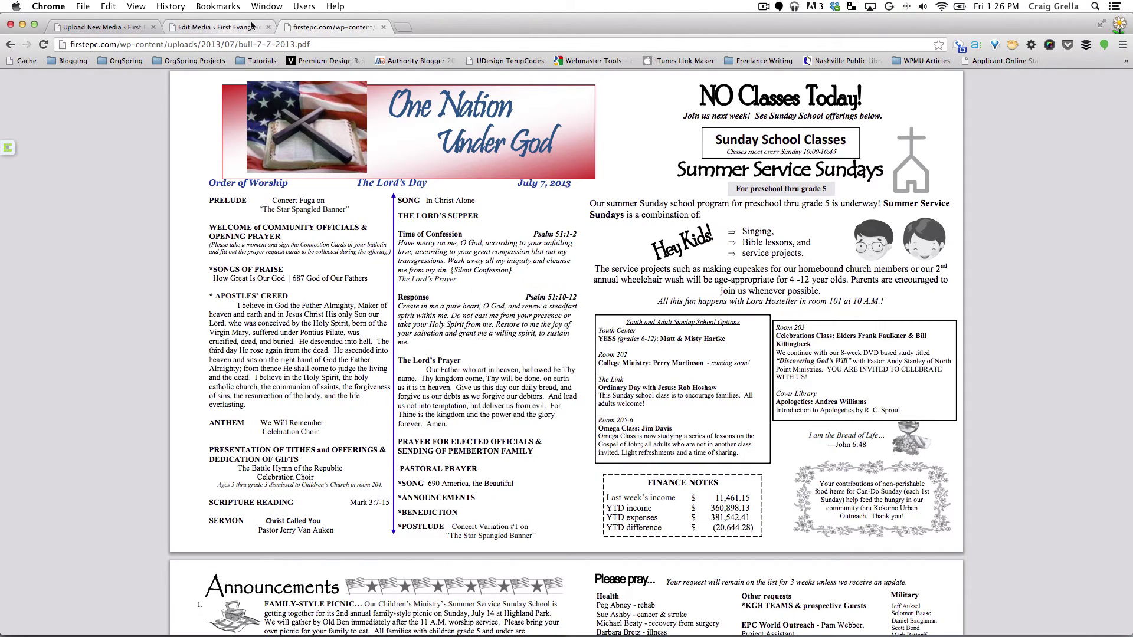
- Copy the bulletin's file URL from its Edit Media page
click(219, 27)
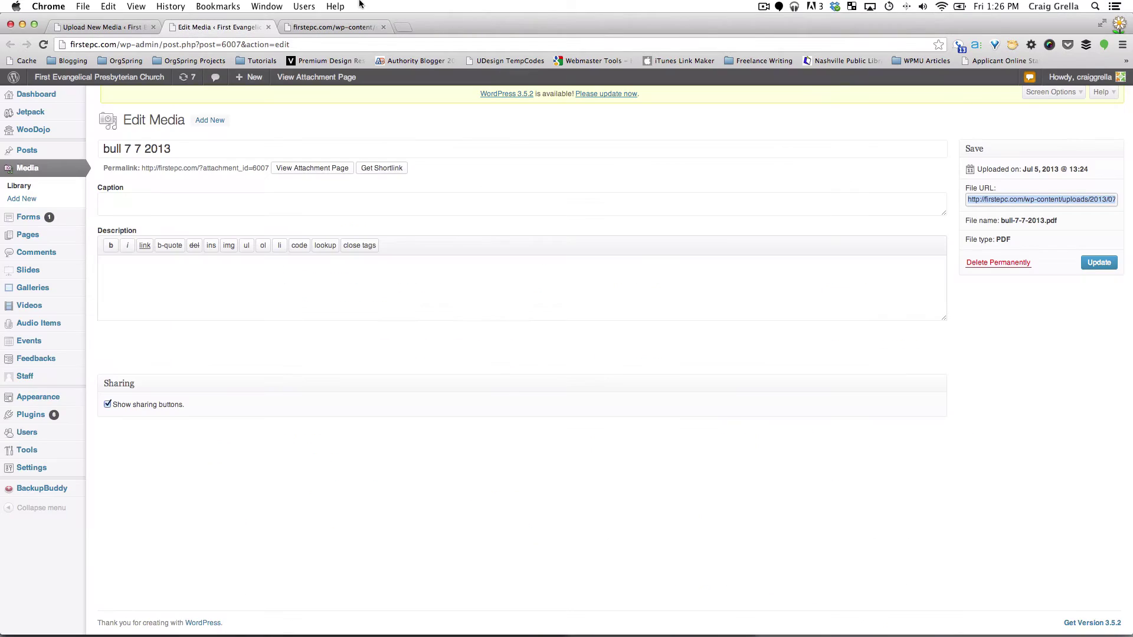
click(1001, 196)
key(super+c)
- Title a new page 'Test Page' and write 'This is a Form.' in the body
click(119, 26)
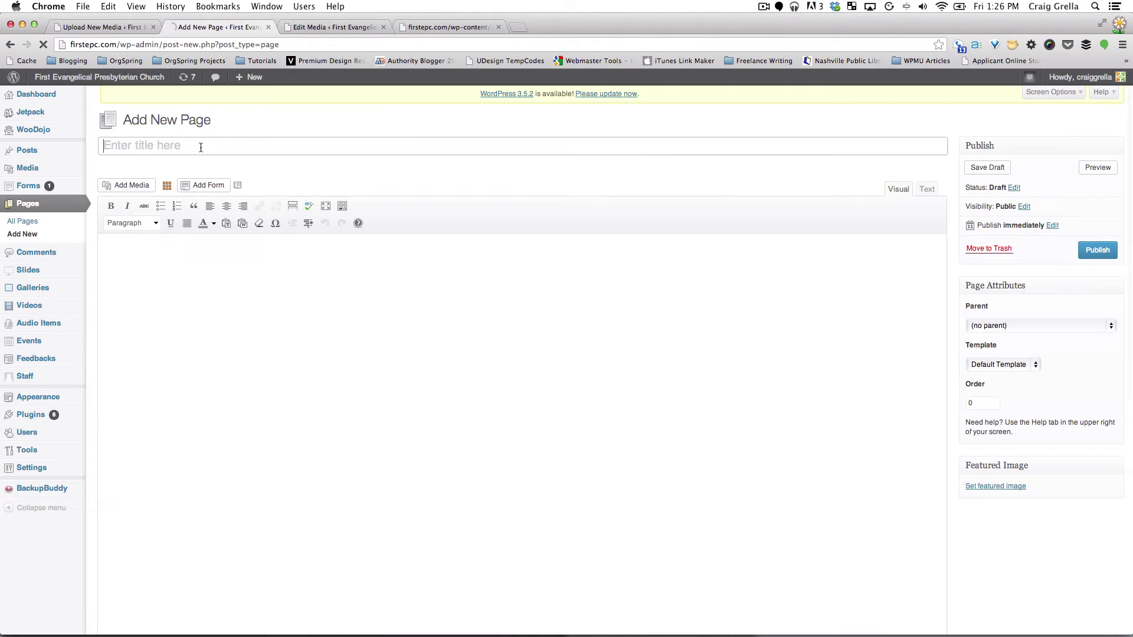
click(200, 144)
text(Test Page)
click(238, 262)
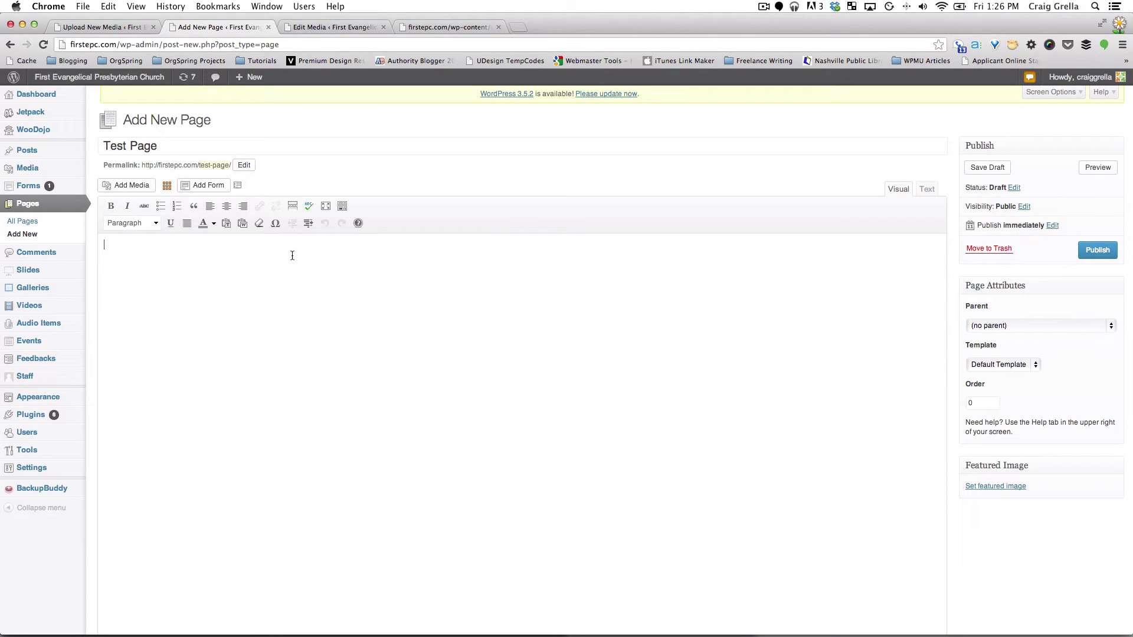
text(This is a Form.)
- Link 'This is a Form.' to the bulletin PDF, opening in a new tab, and save the draft
key(super+a)
click(259, 206)
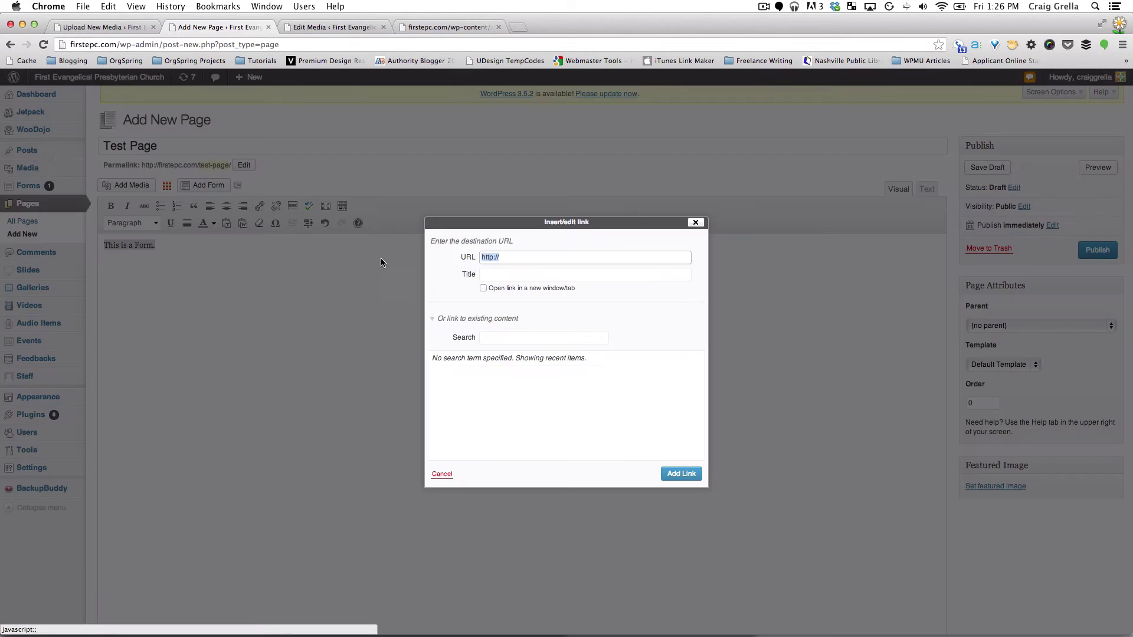
key(super+v)
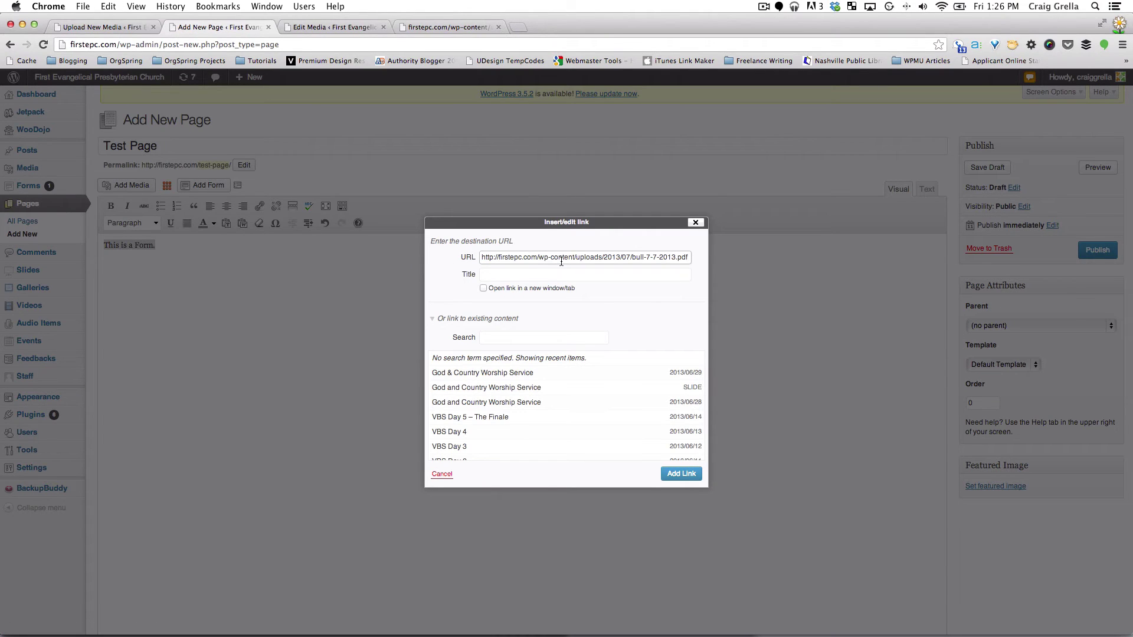
click(483, 288)
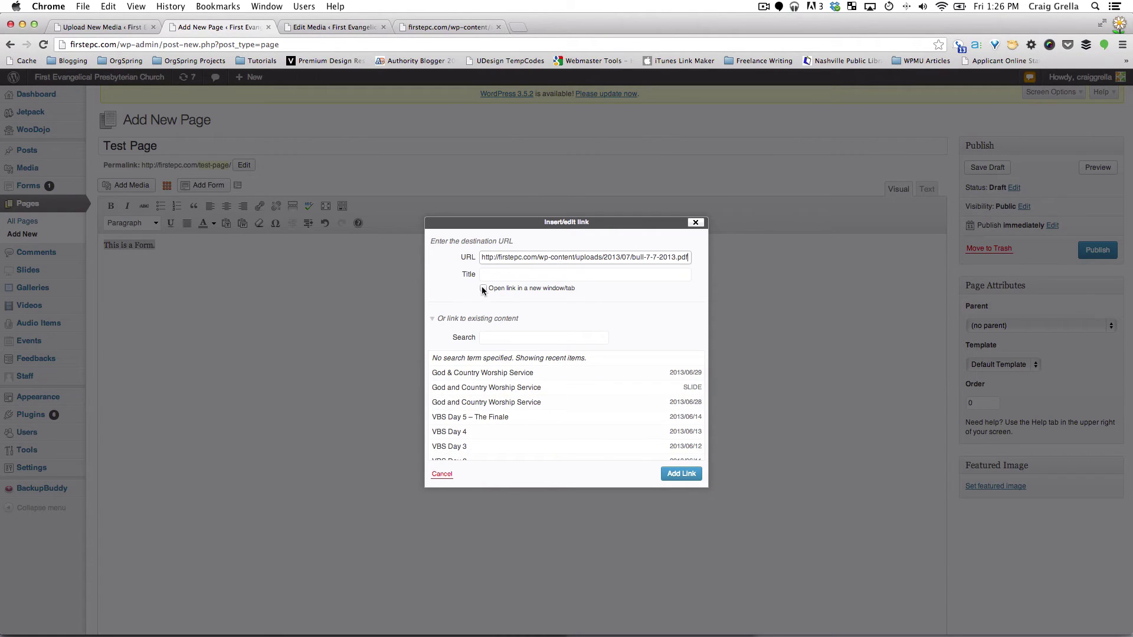
click(678, 475)
click(976, 170)
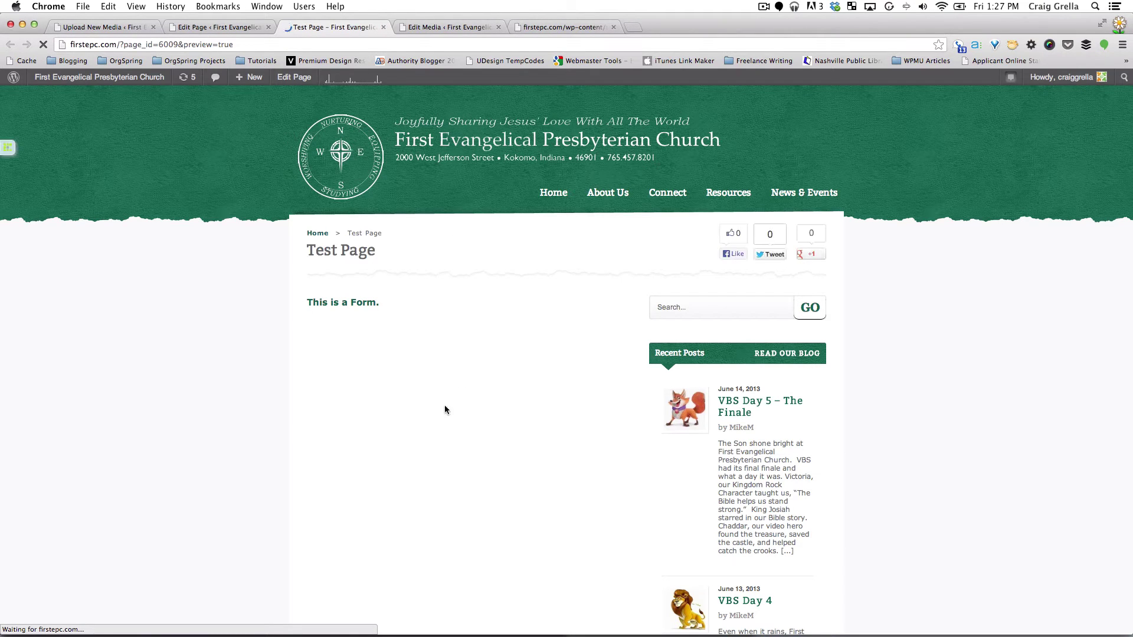
- Test the preview link, which opens bull-7-7-2013.pdf in a new tab, then return
click(356, 306)
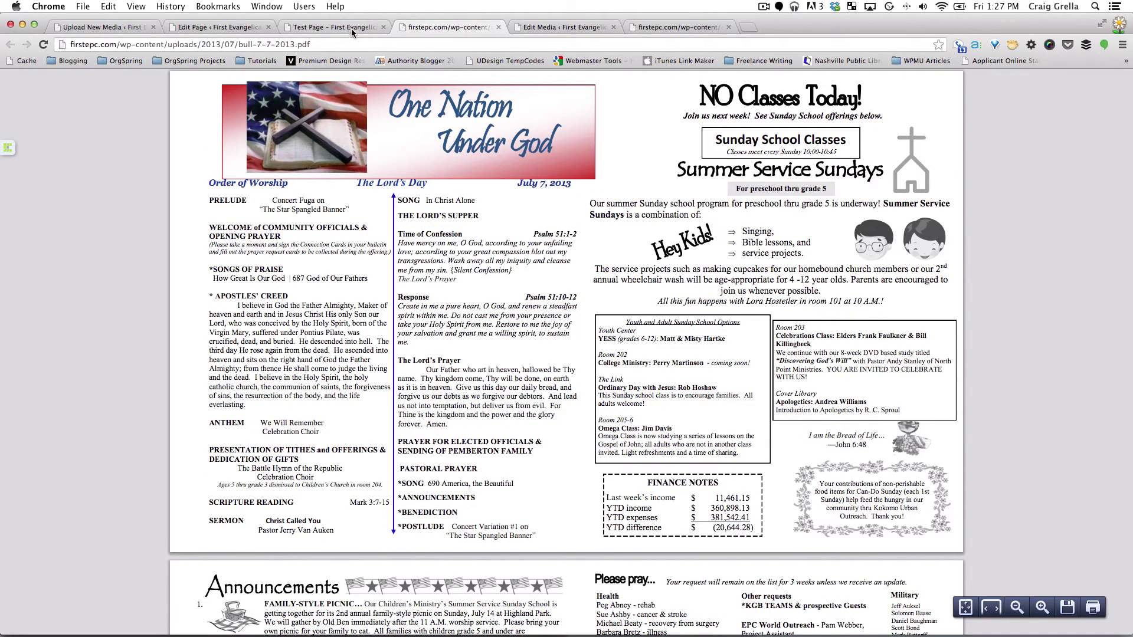
click(313, 27)
- Back in the Test Page editor, pick bull-7-7-2013.pdf in Add Media
click(218, 28)
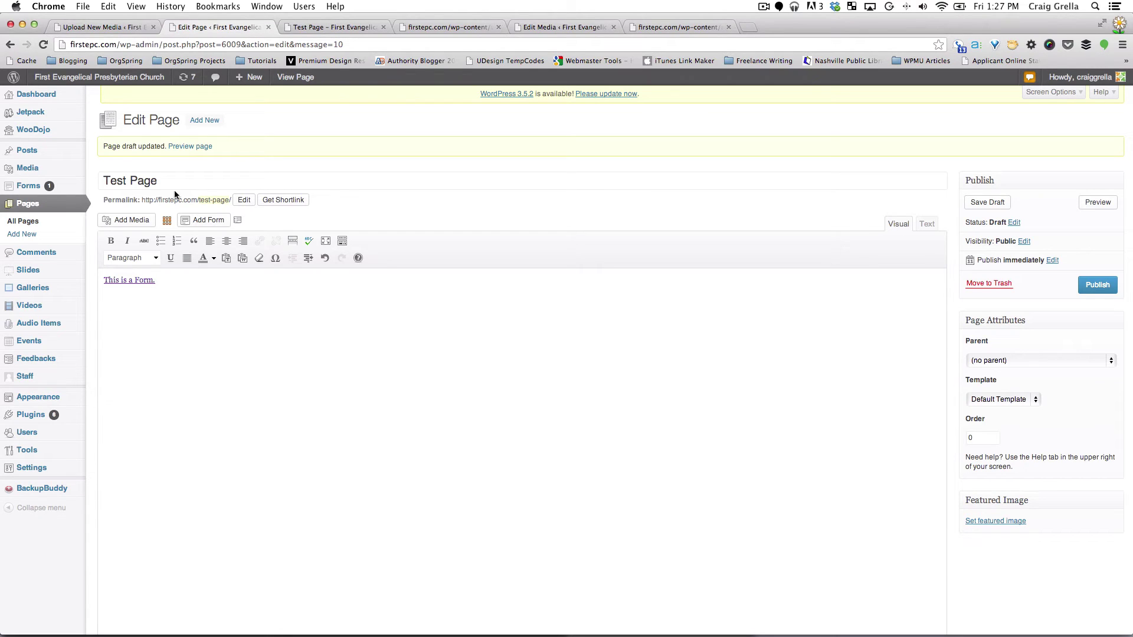
click(134, 221)
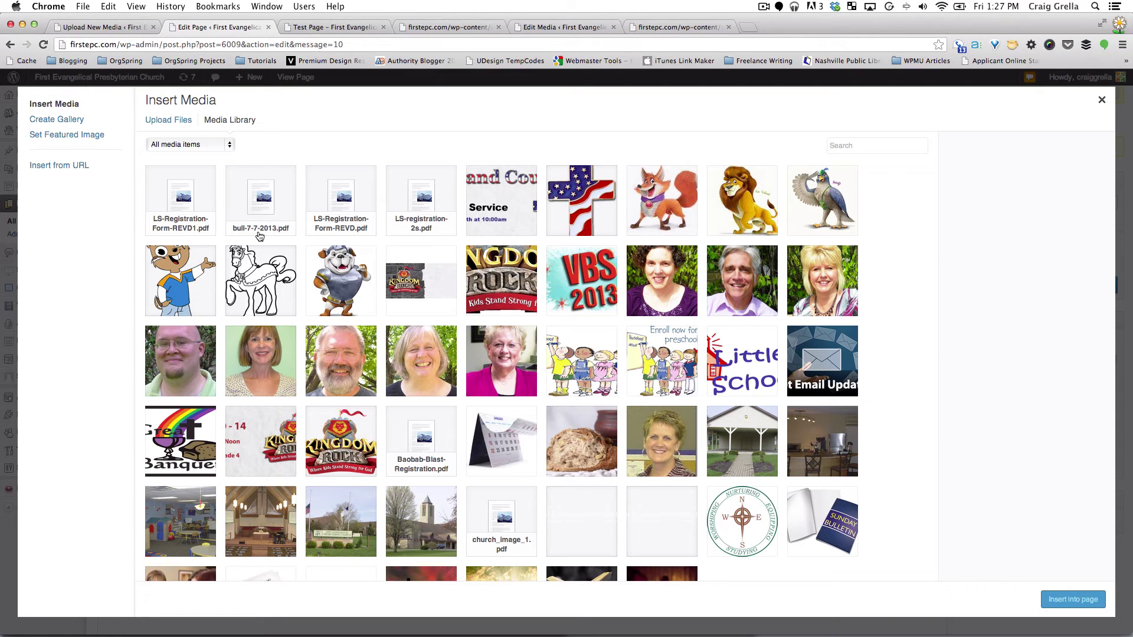
click(263, 201)
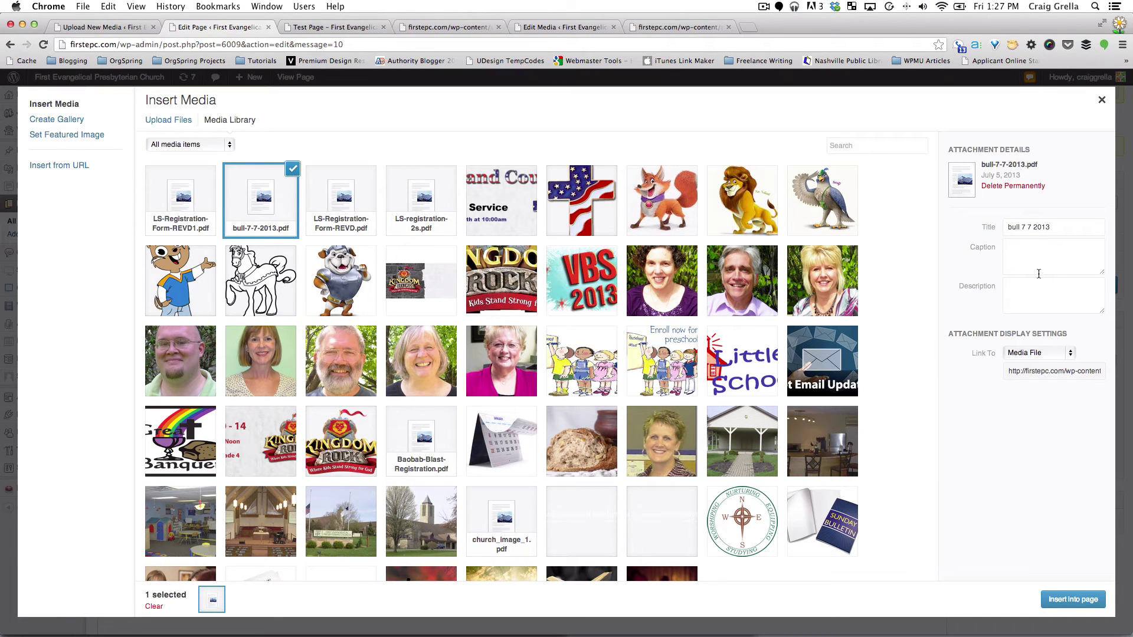
- Set Link To to Media File and insert the 'bull 7 7 2013' link into the page
click(1028, 353)
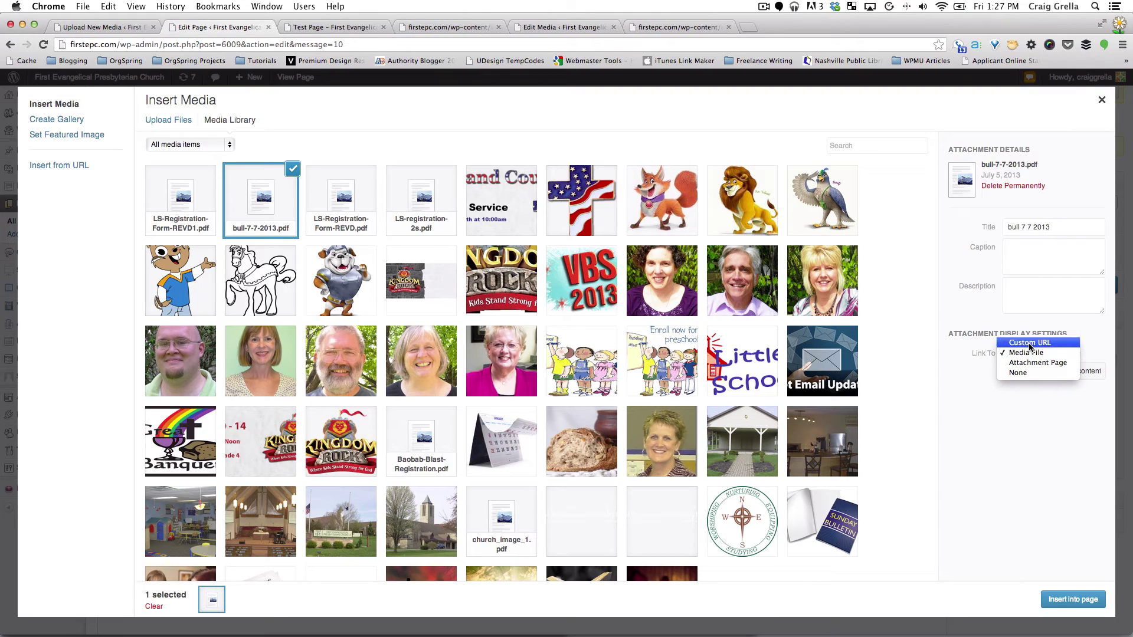
click(1029, 342)
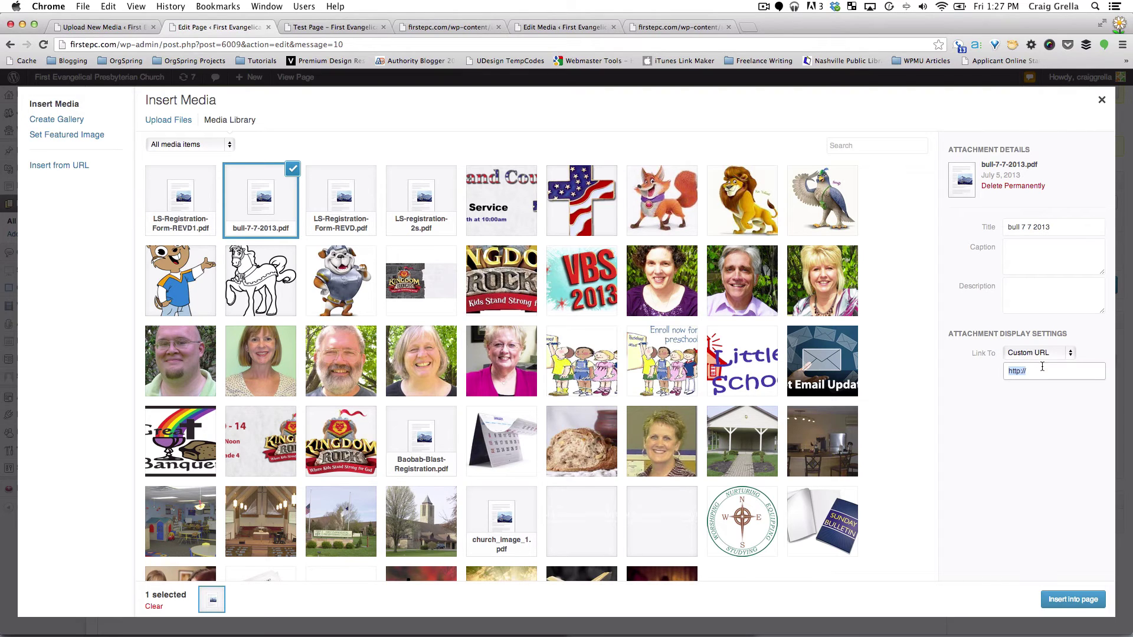
click(1040, 353)
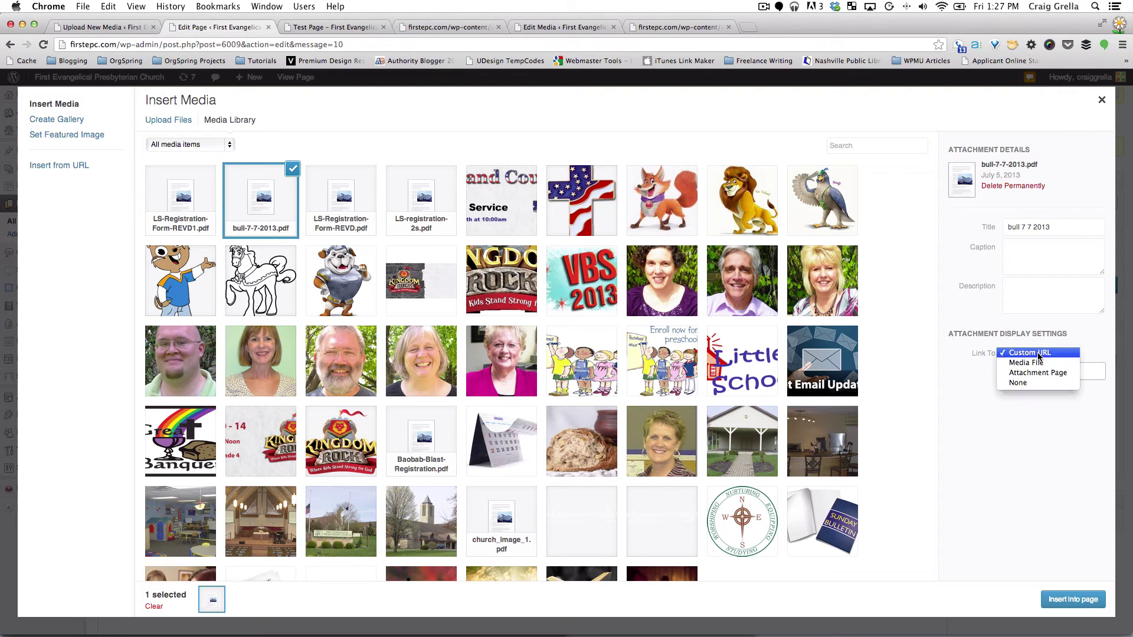
click(1040, 372)
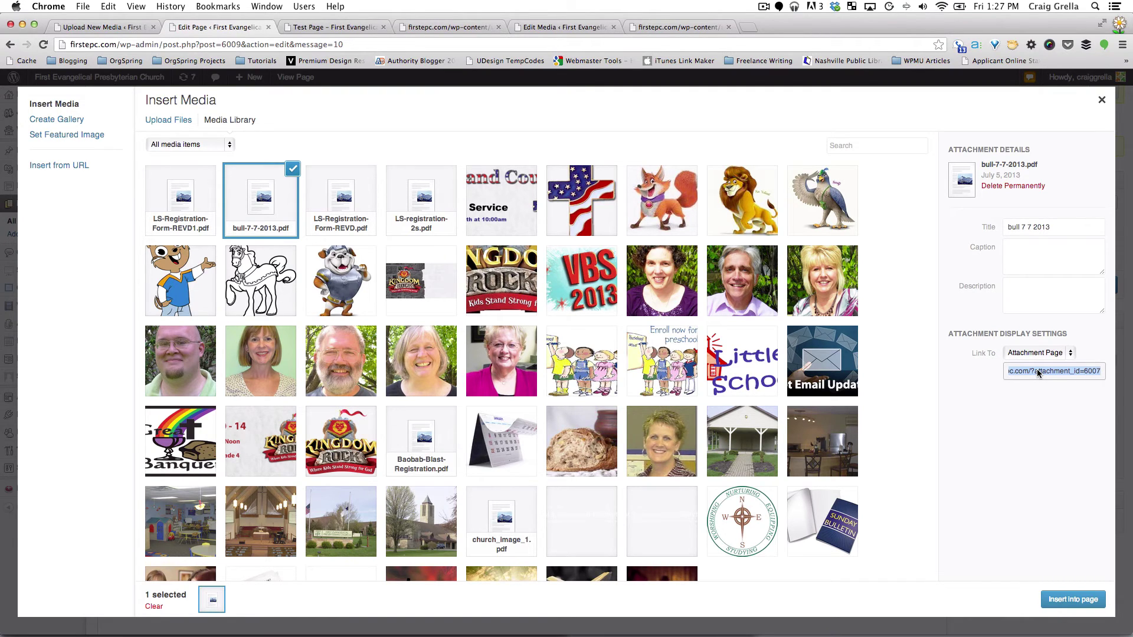
click(1036, 353)
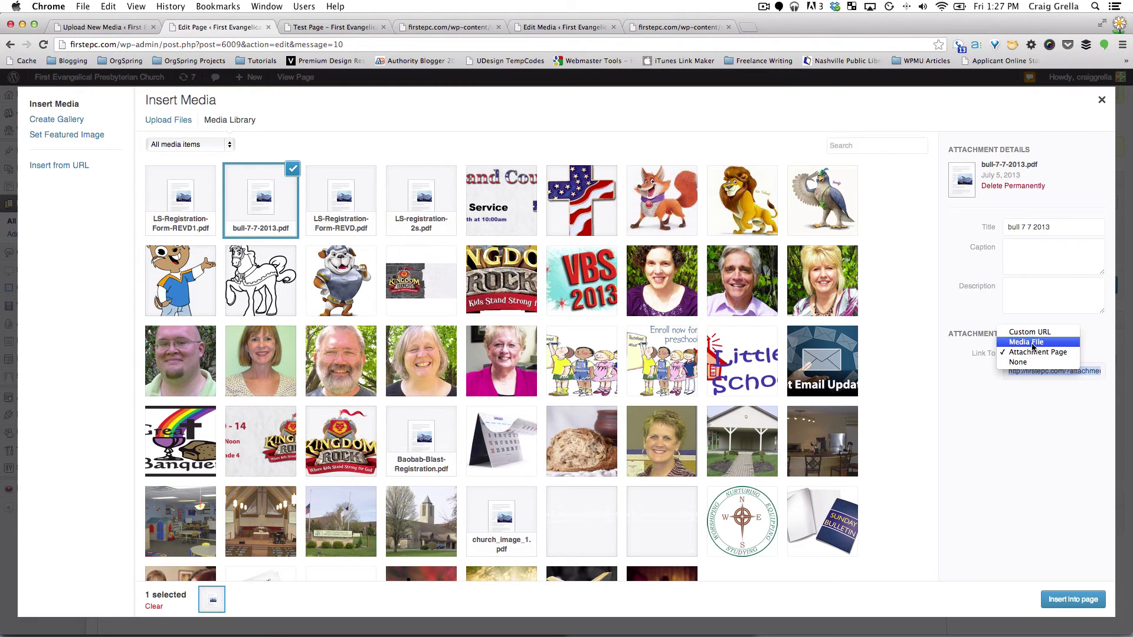
click(1032, 343)
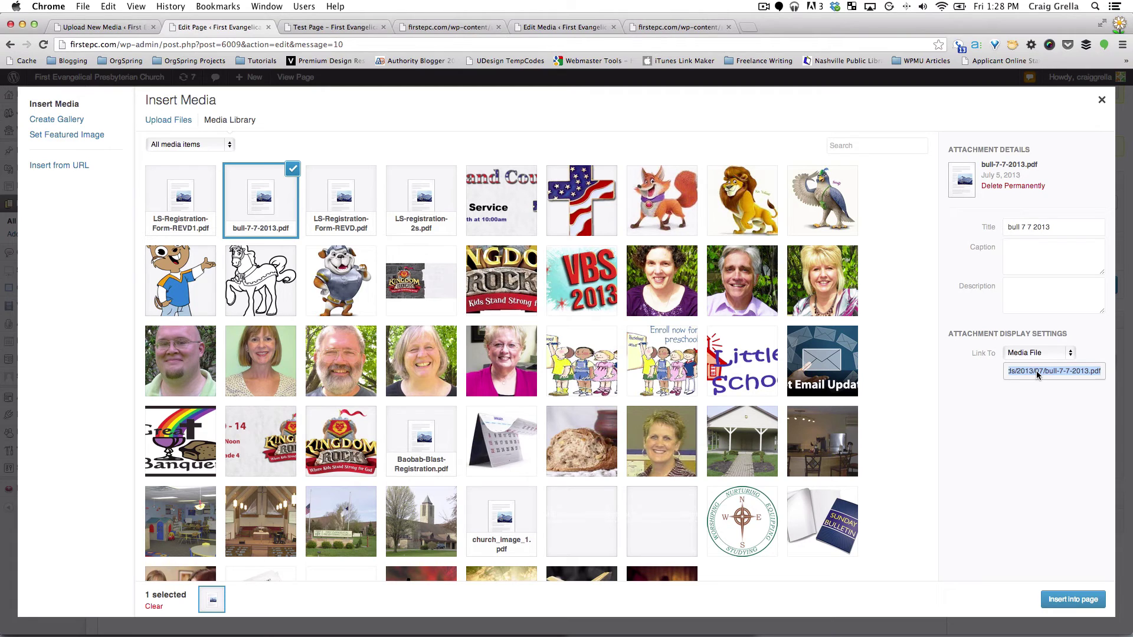
click(1073, 599)
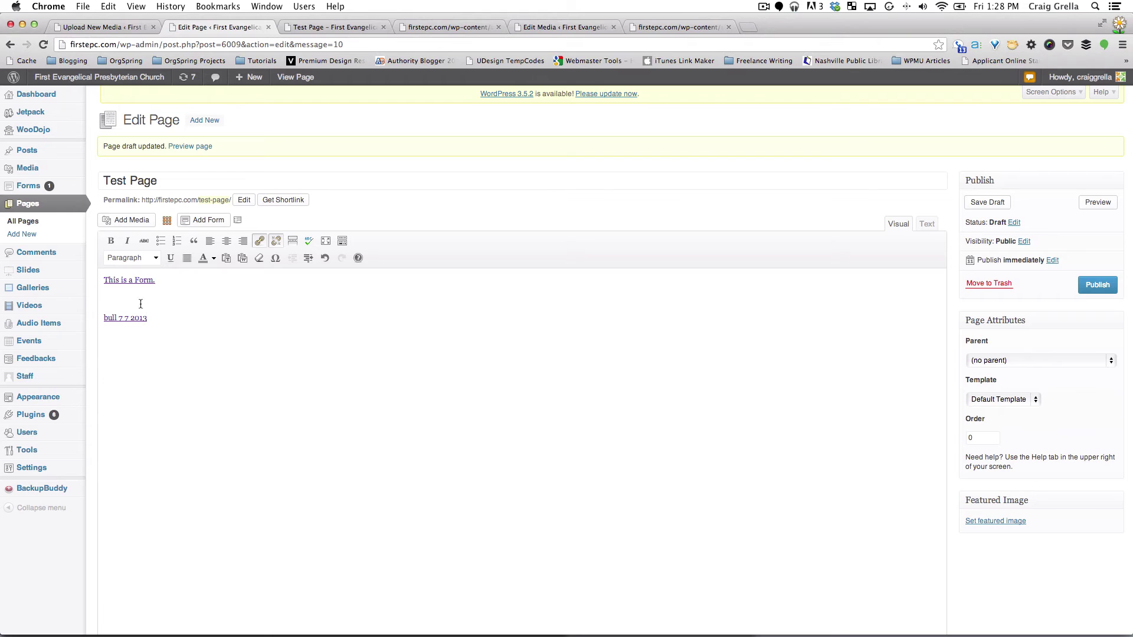
- Save the draft and reload the Test Page preview to check the new 'bull 7 7 2013' link
click(988, 202)
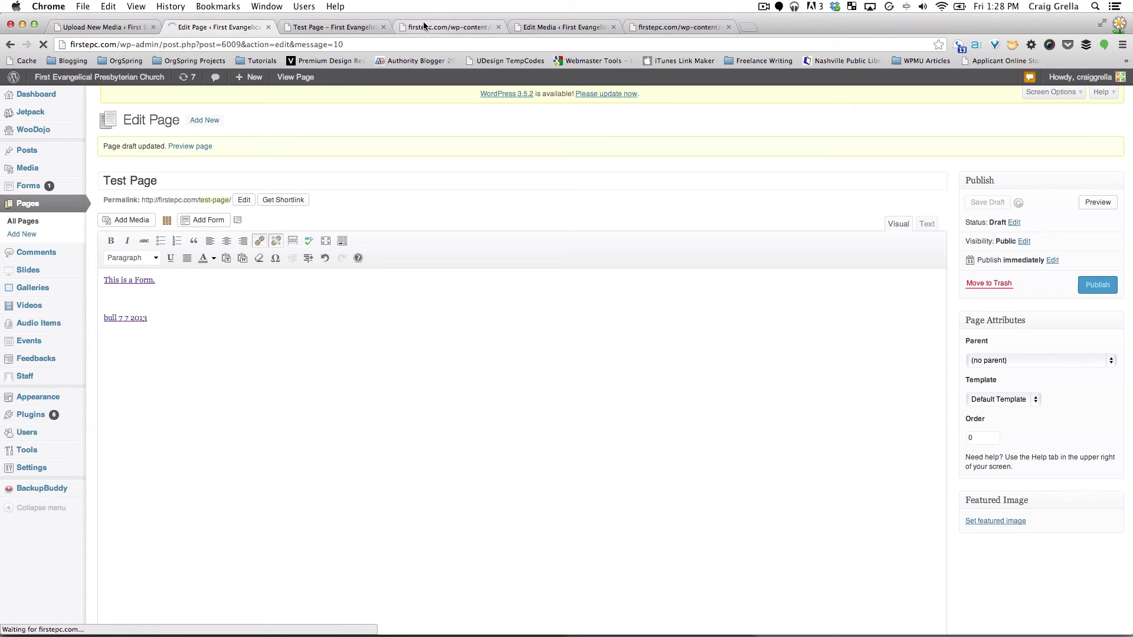
click(354, 27)
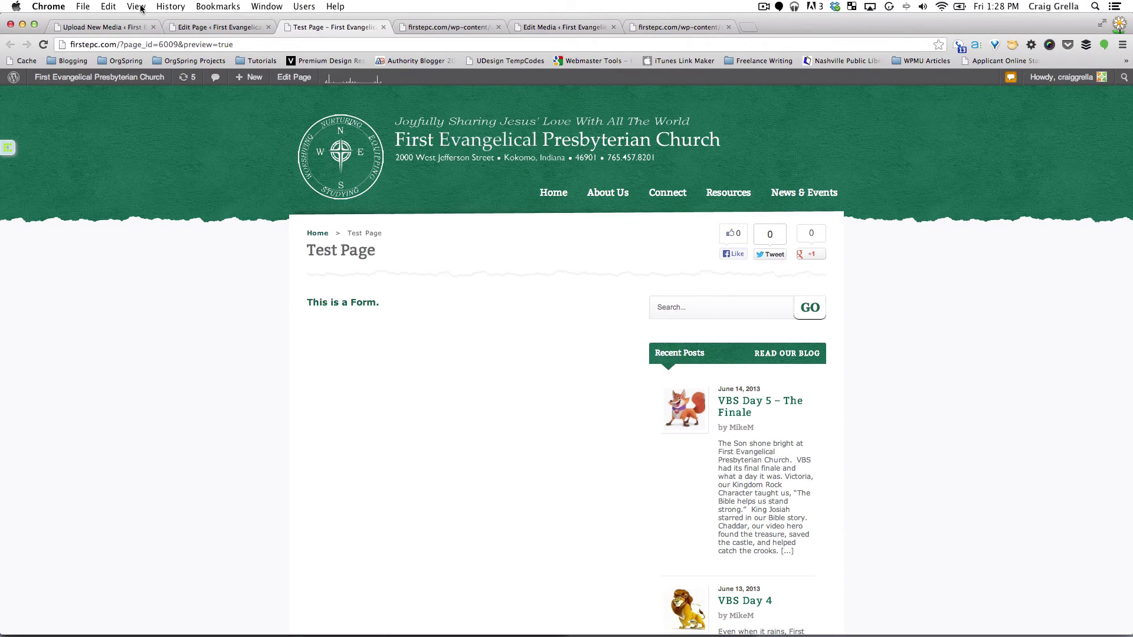
click(43, 45)
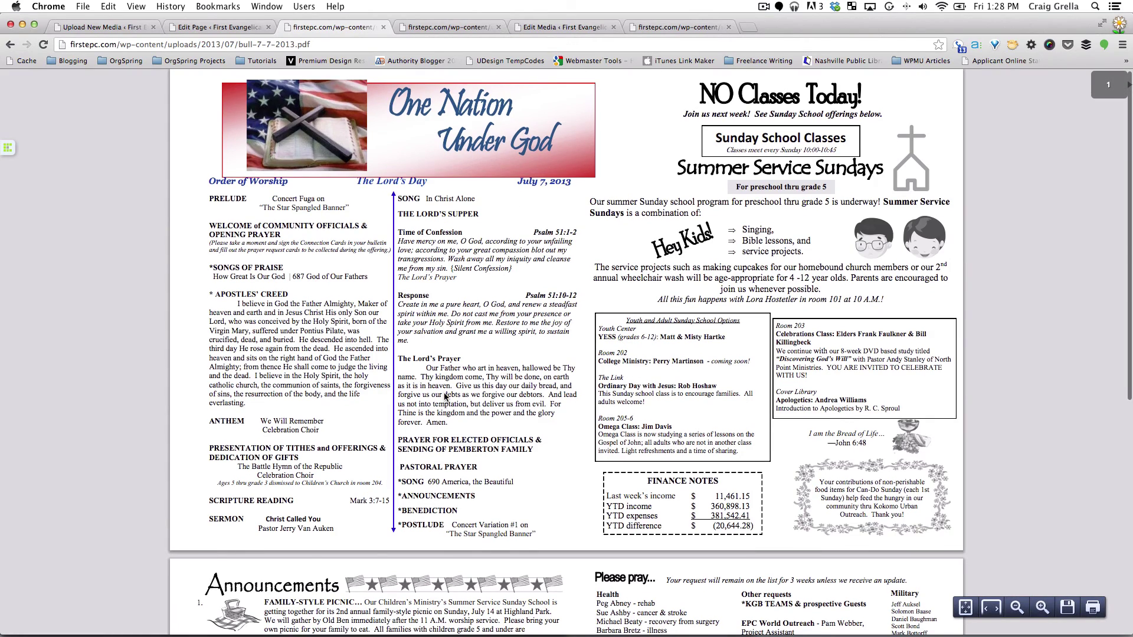
scroll(444, 396, down, 7)
scroll(445, 396, up, 7)
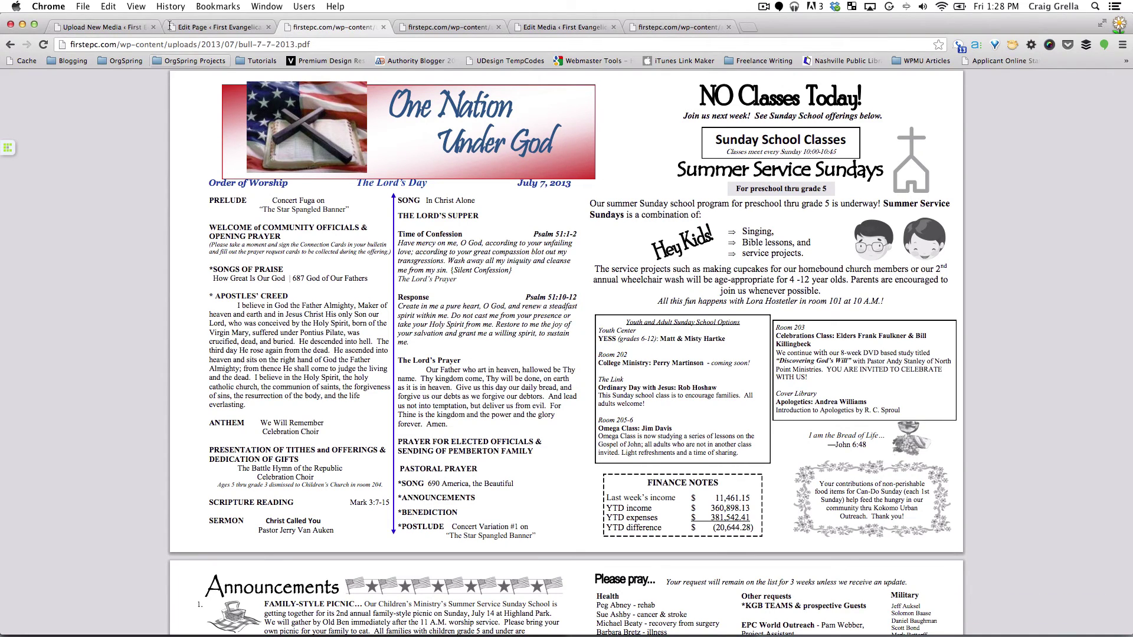
- Insert the Prayer Requests Gravity Form shortcode into the Test Page body
click(208, 27)
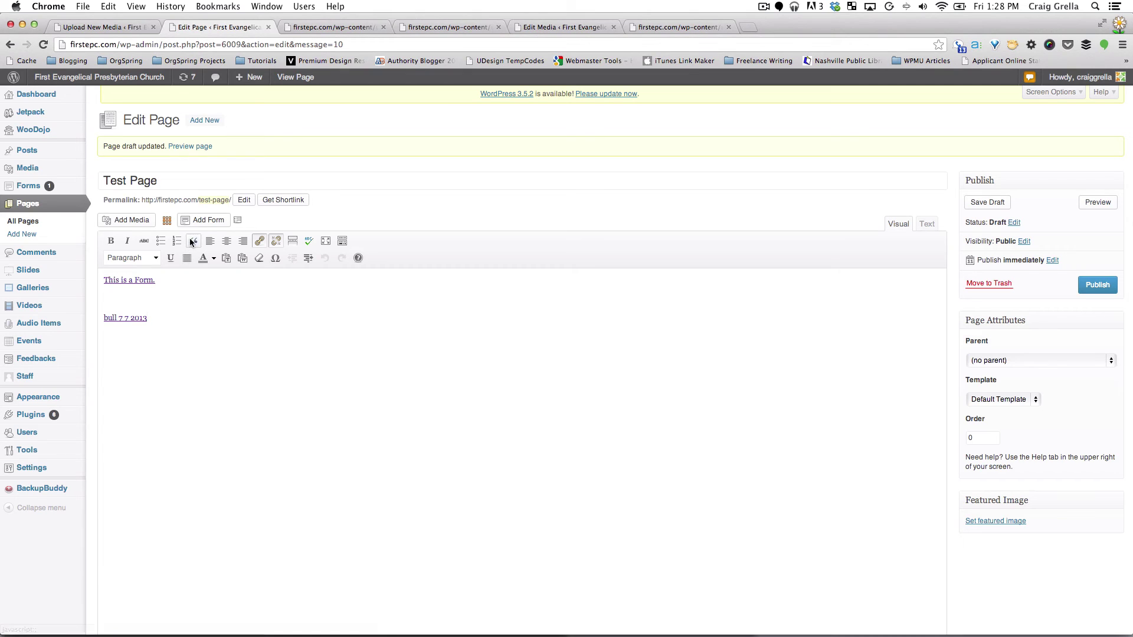
click(207, 221)
click(423, 179)
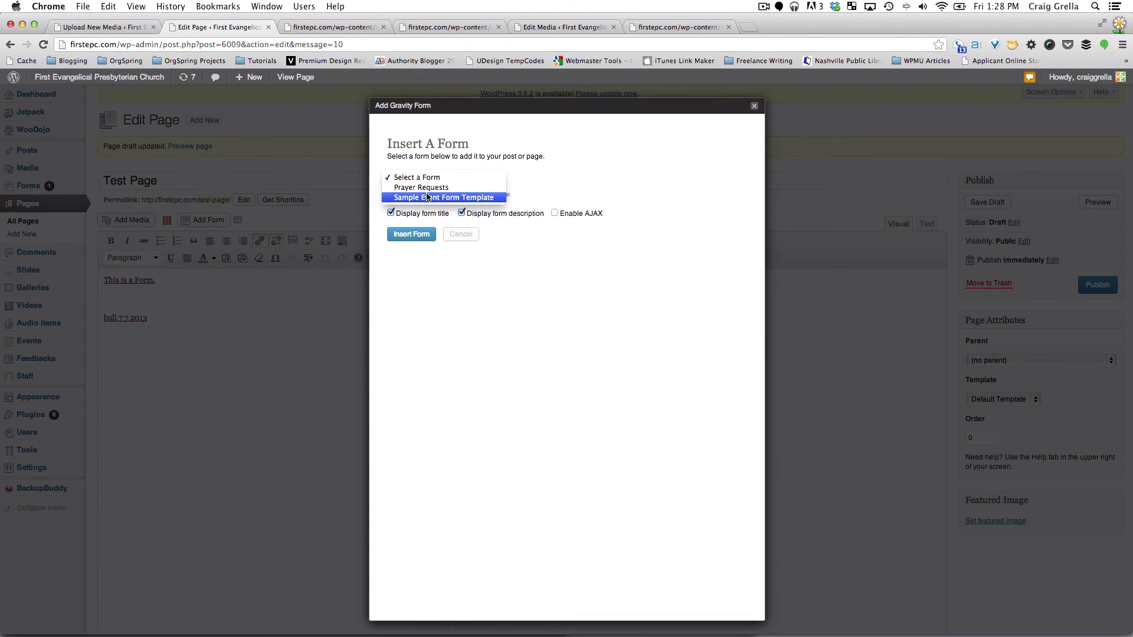
click(424, 188)
click(421, 236)
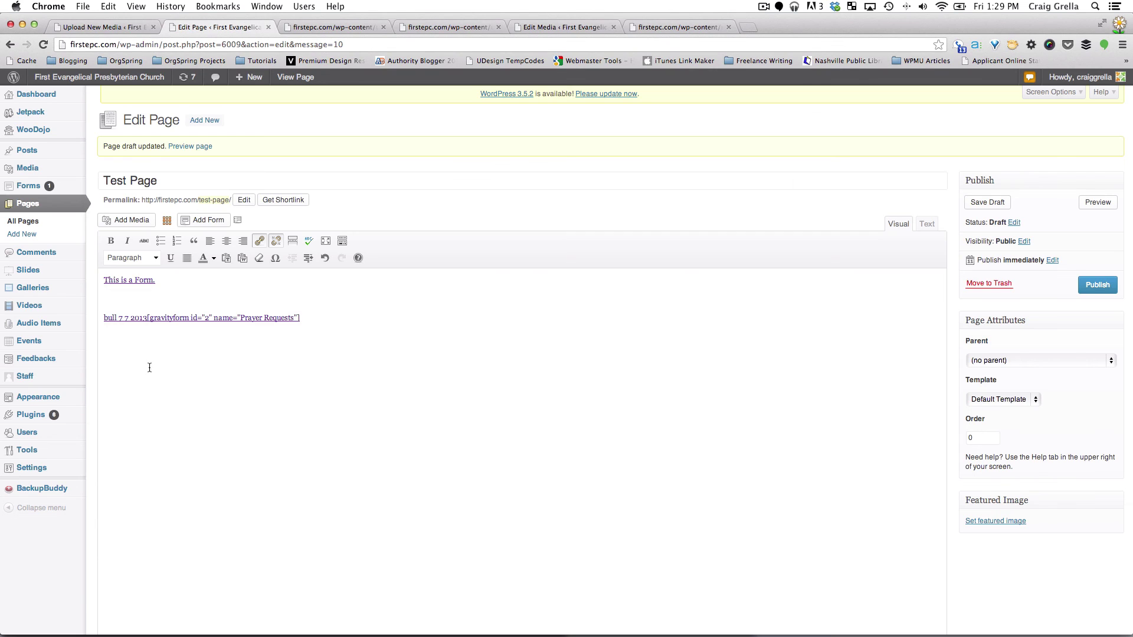
- Delete the 'bull 7 7 2013' link text and save the draft
click(147, 317)
drag(104, 317, 147, 317)
key(BackSpace)
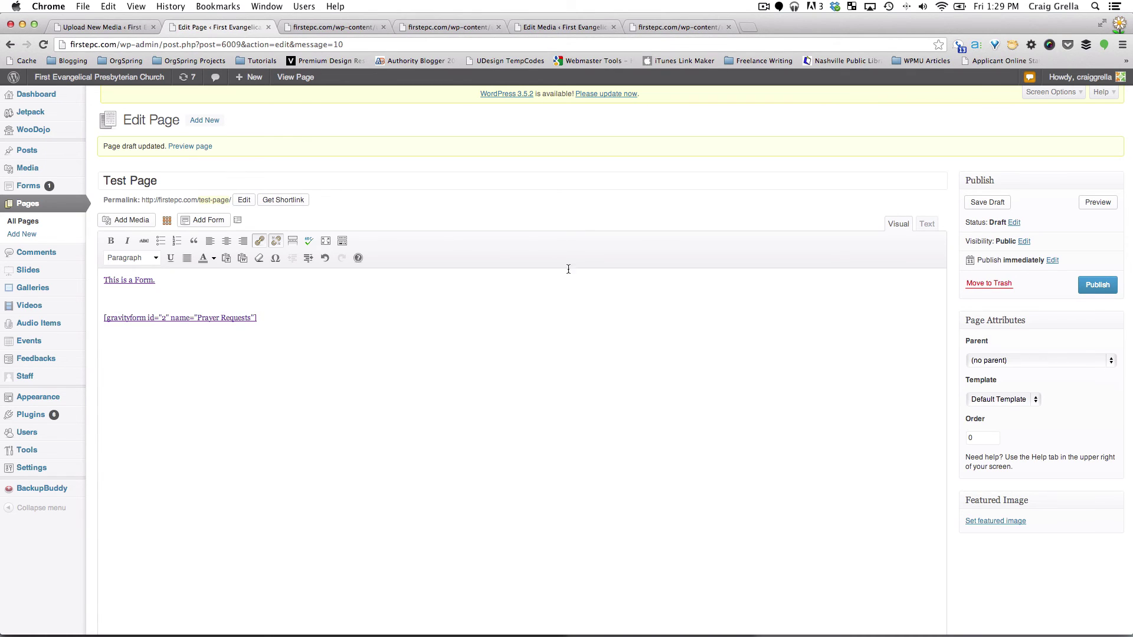
click(1000, 204)
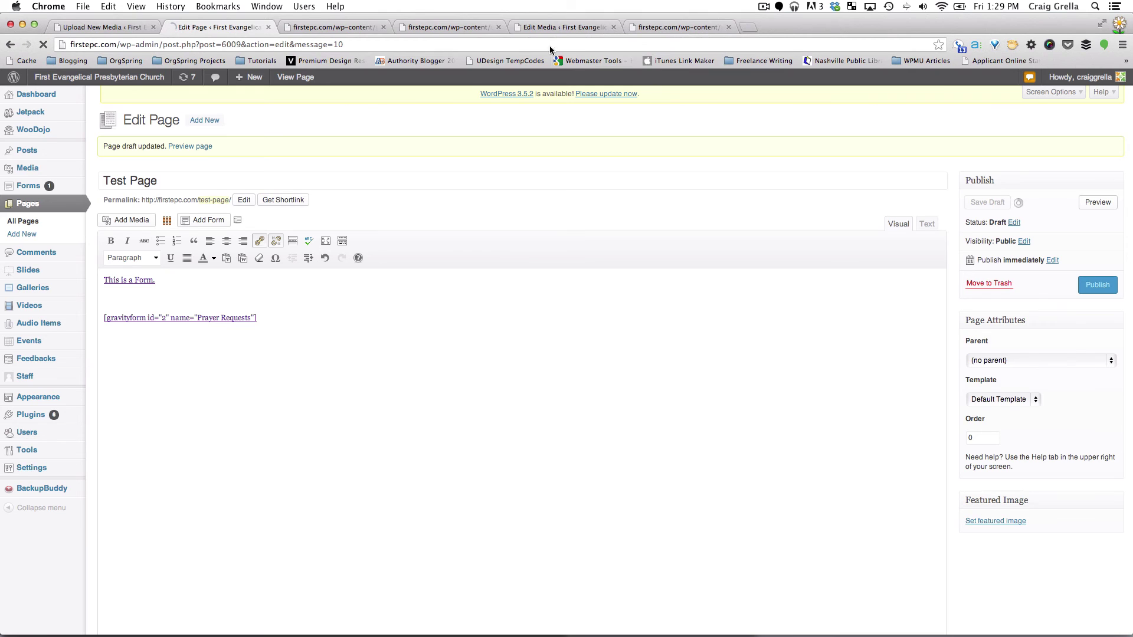
- Reload the Test Page preview, test the bulletin PDF link, then scroll to the Prayer Requests form
click(348, 26)
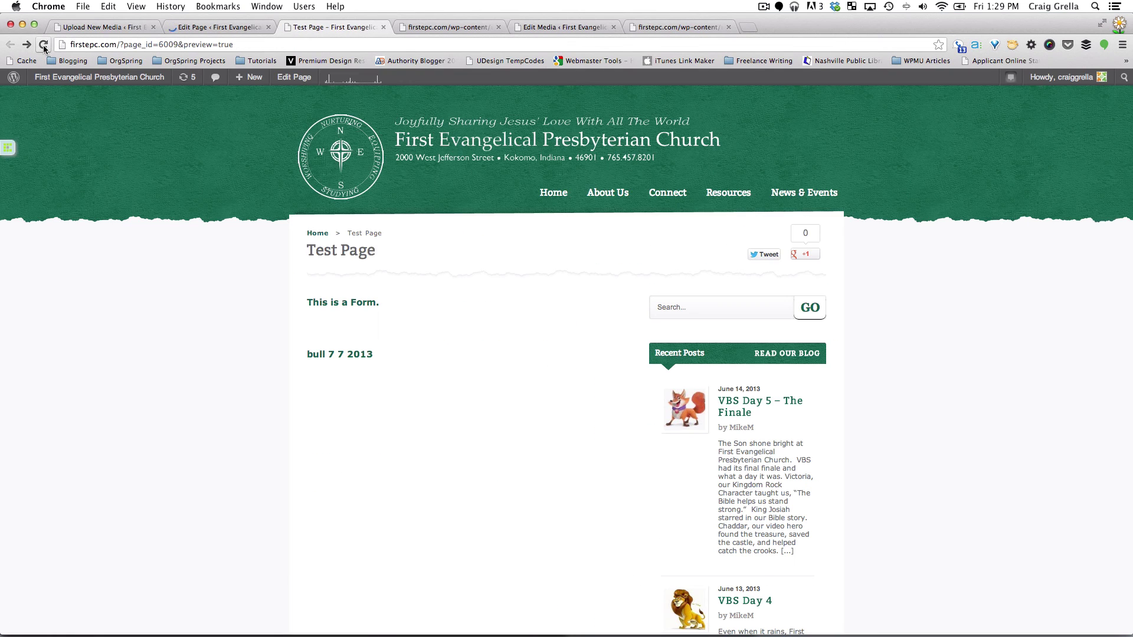
click(44, 46)
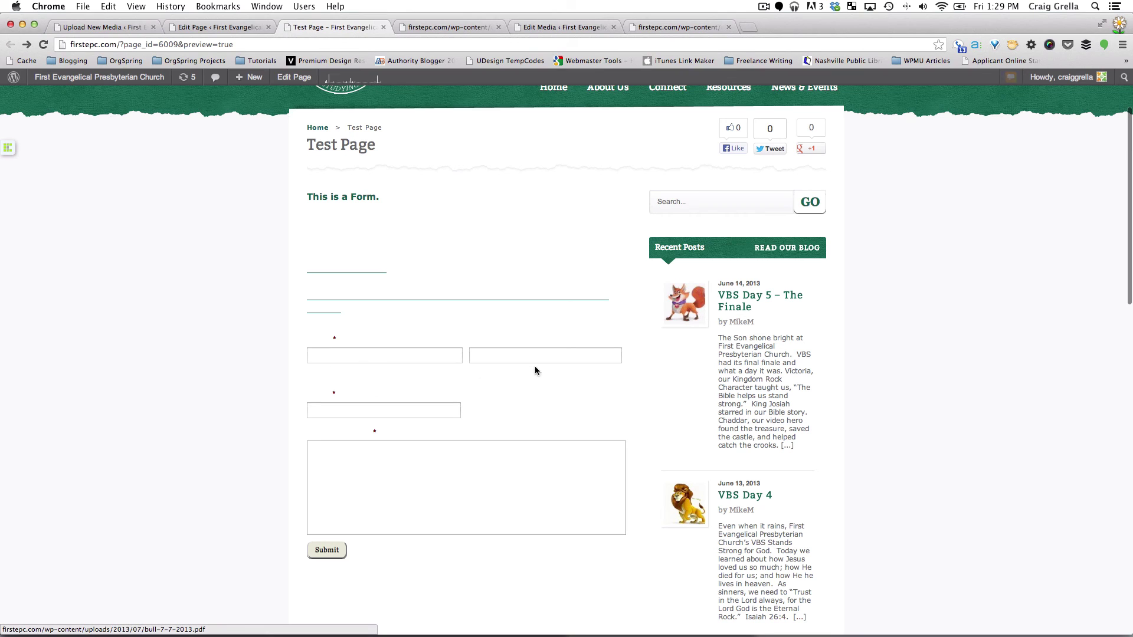
click(413, 349)
key(super+bracketleft)
scroll(387, 478, down, 4)
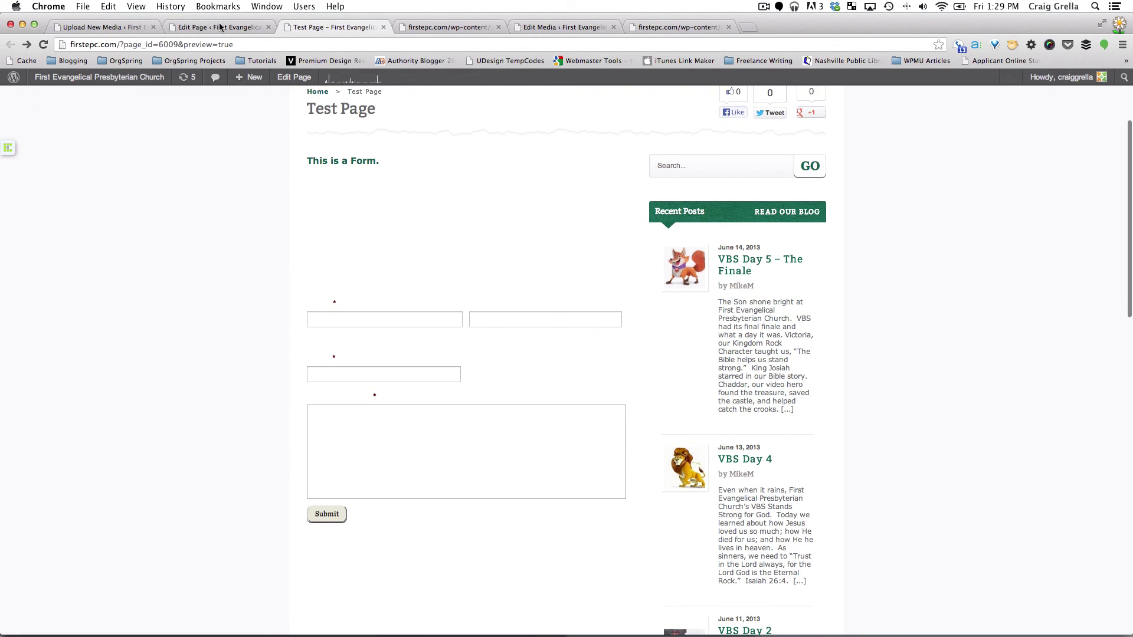
- Back in the page editor, add a period so the line reads 'This is a Form.'
click(254, 28)
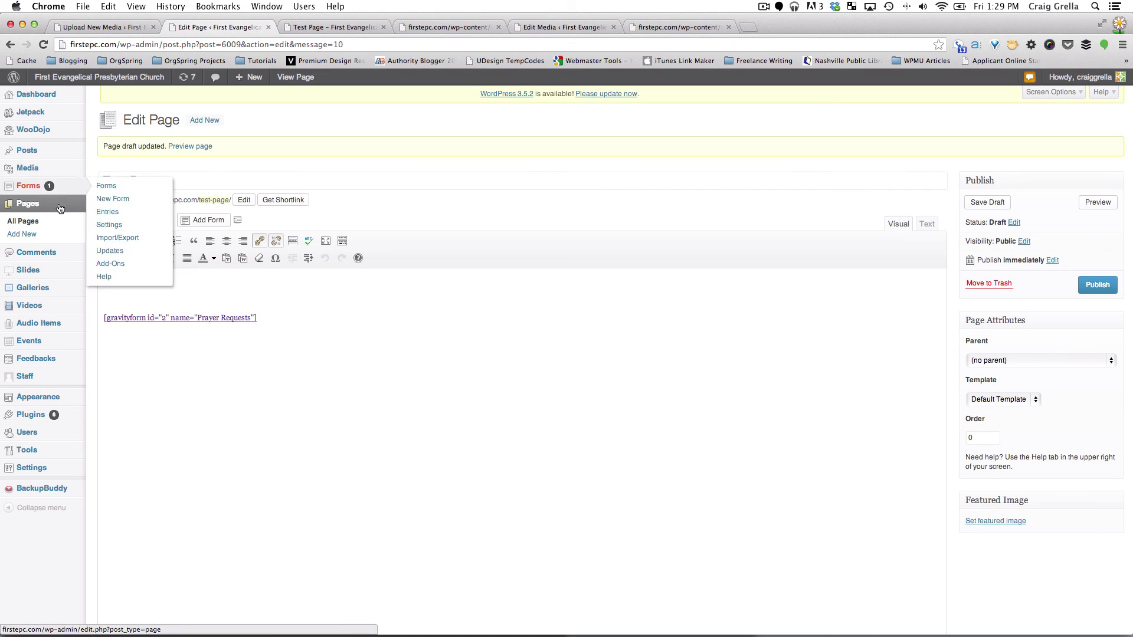
text(.)
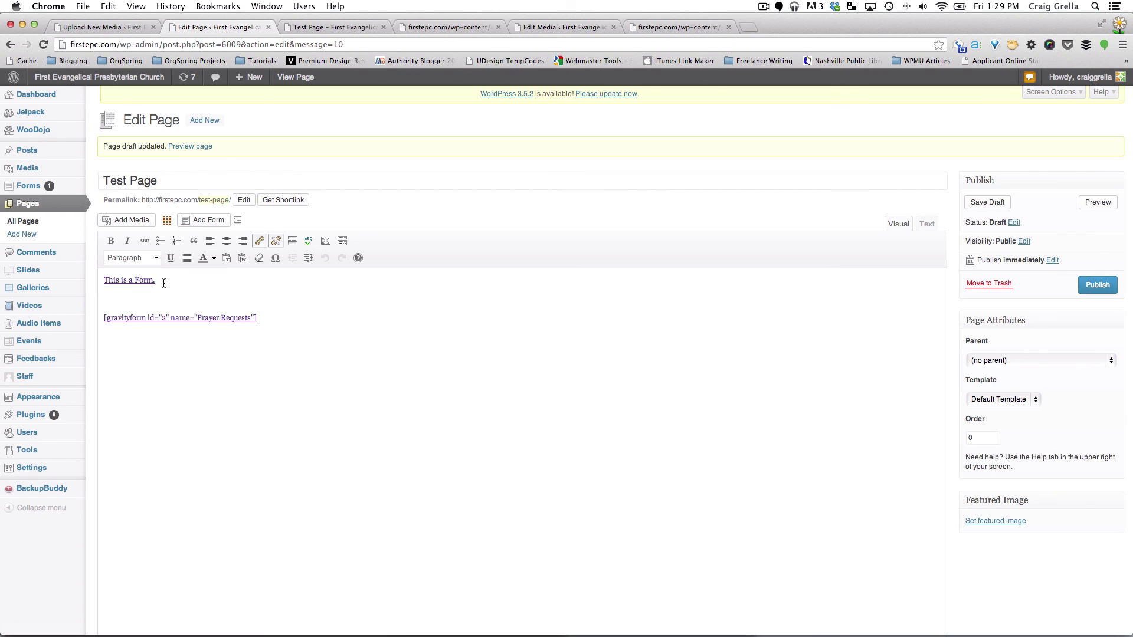